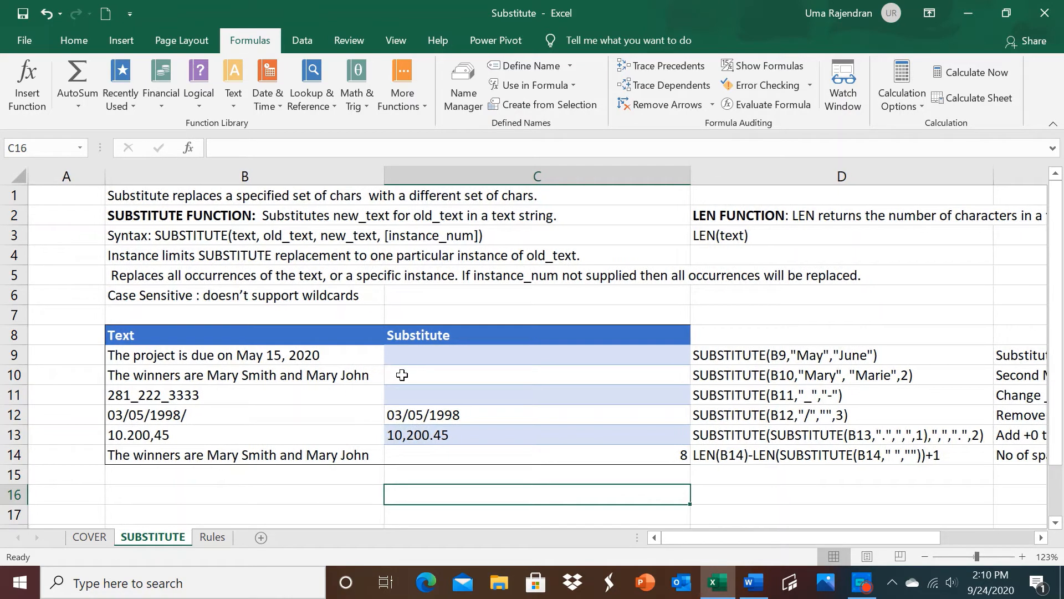
Step: Start a SUBSTITUTE formula in C9 with B9 as the text argument
click(402, 358)
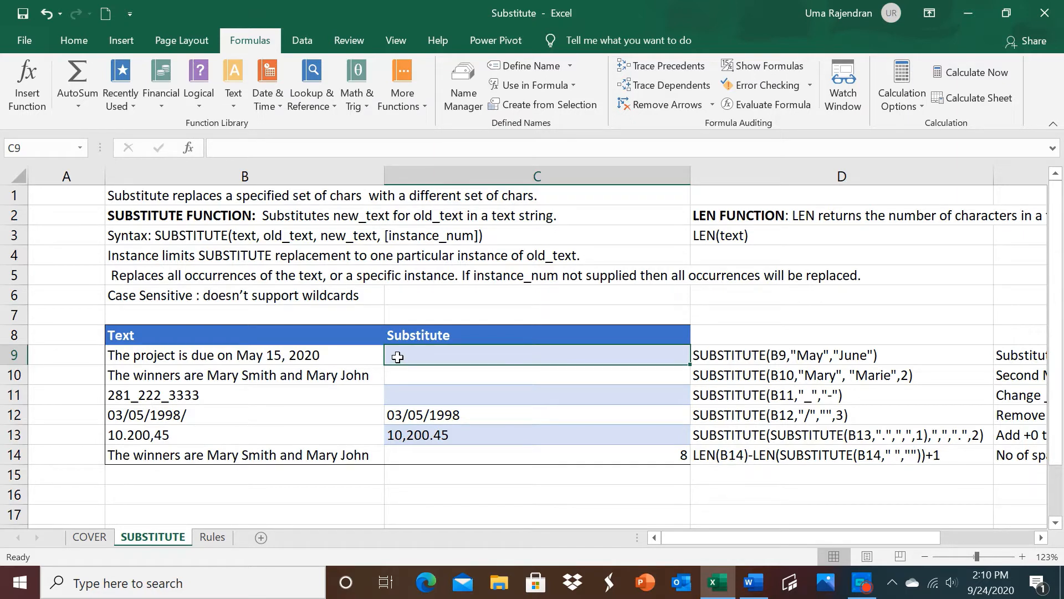
text(=)
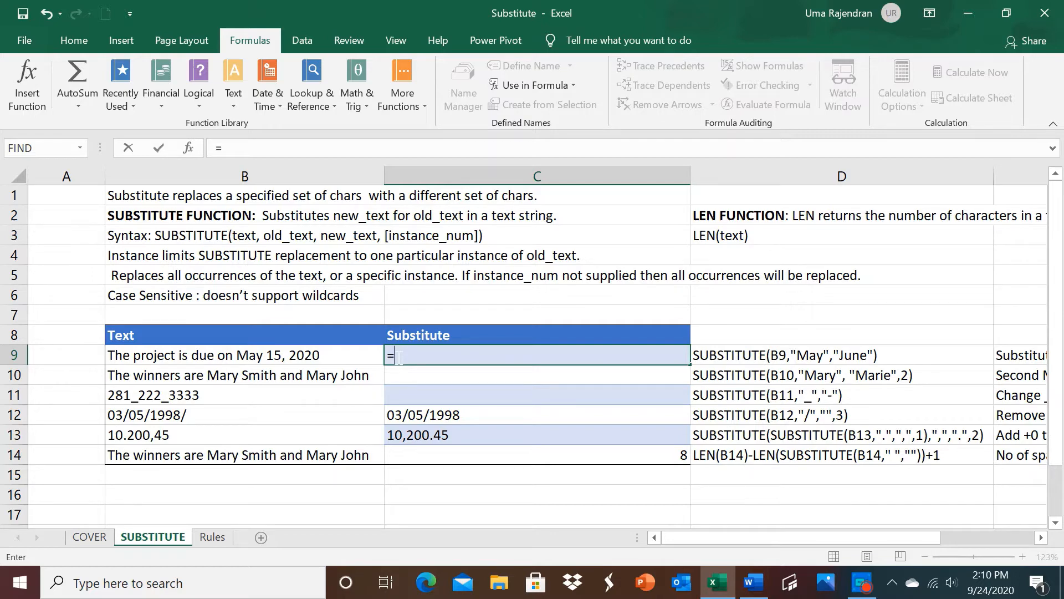
text(SU)
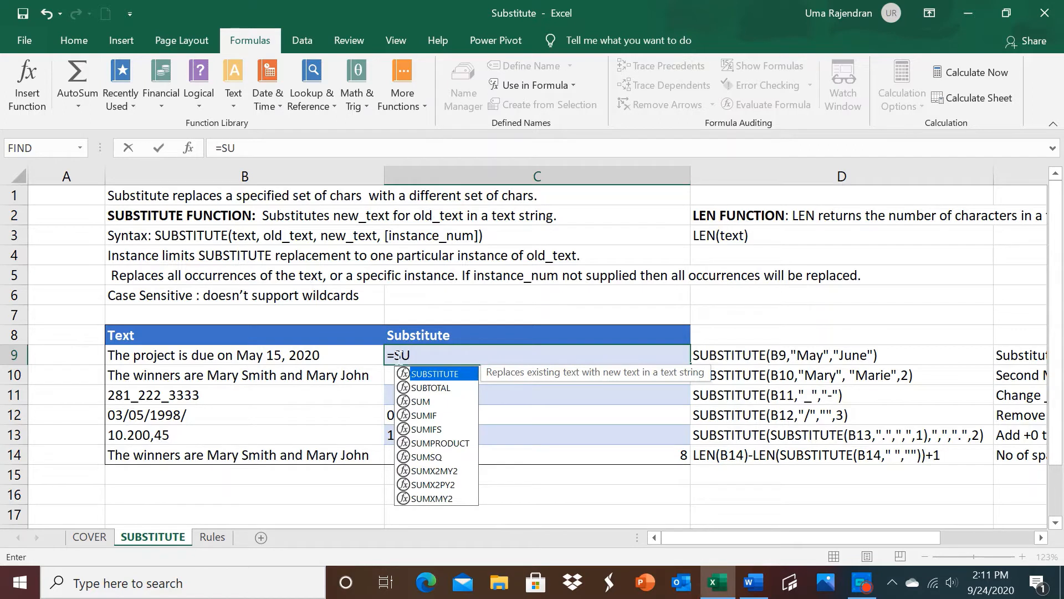
double_click(432, 374)
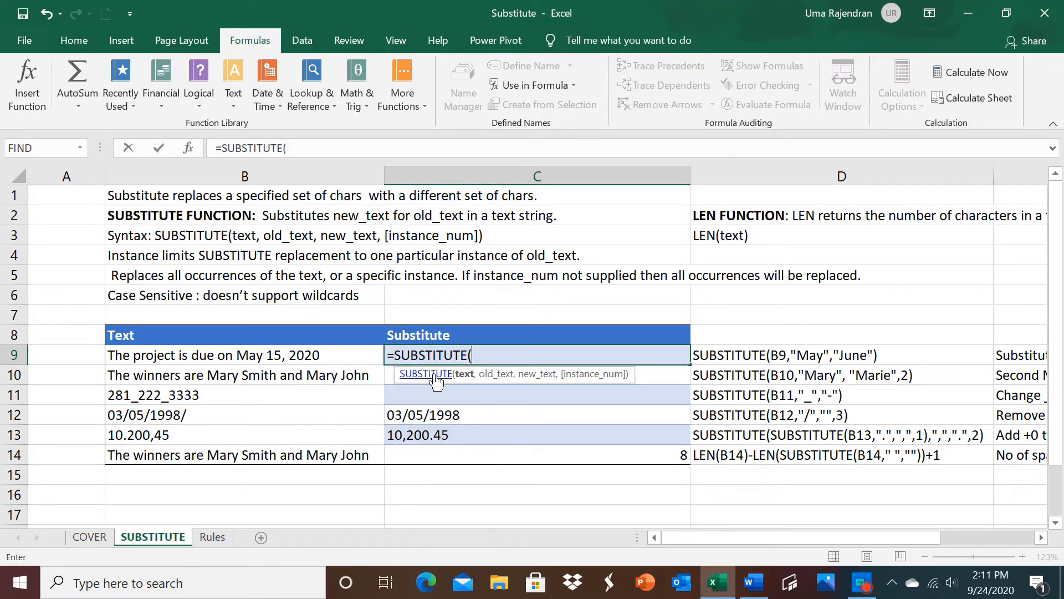
click(275, 357)
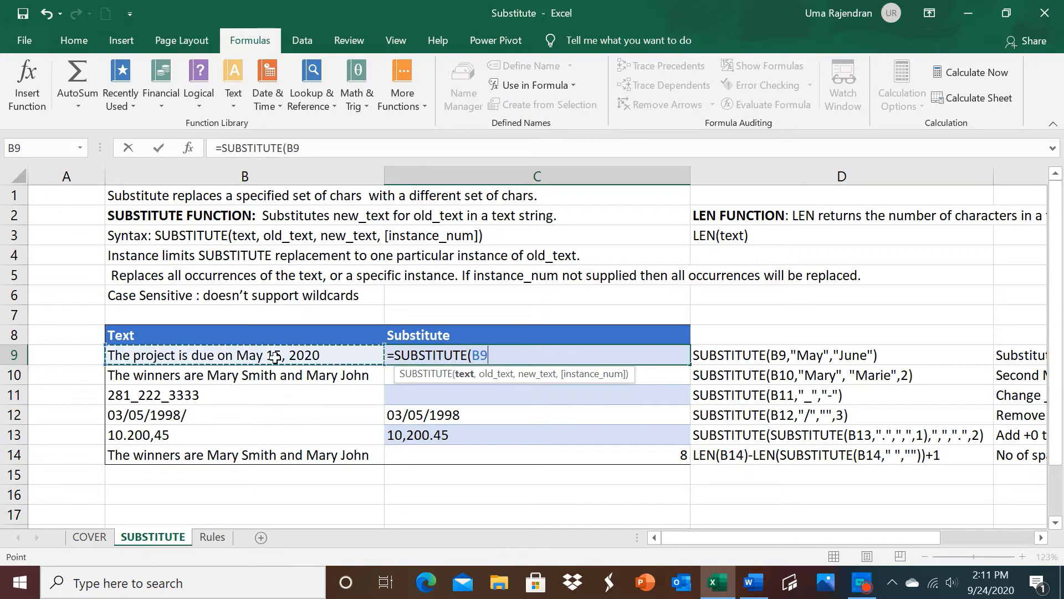
text(,)
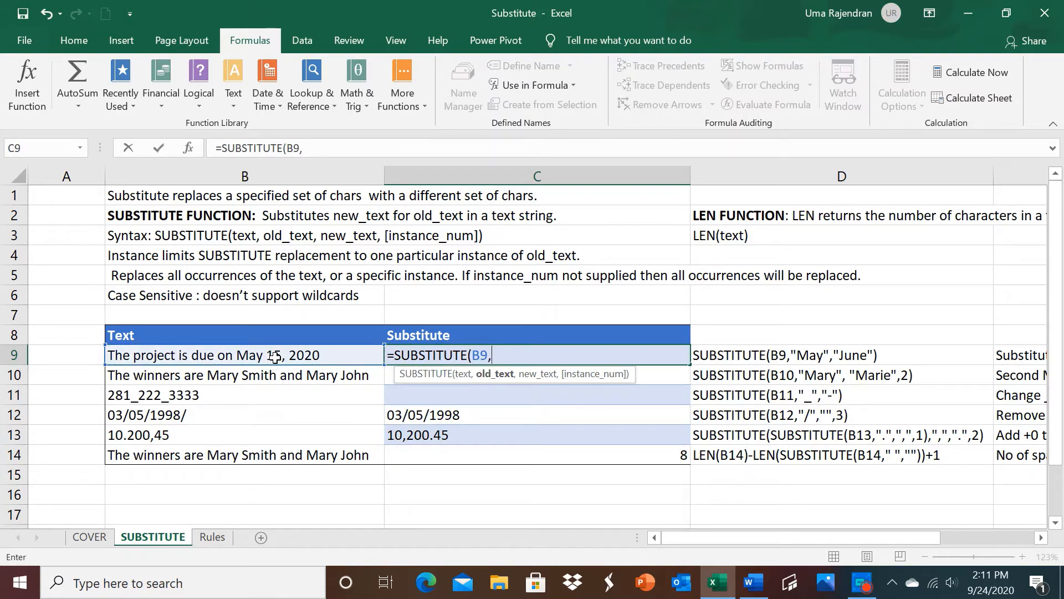
text("May",)
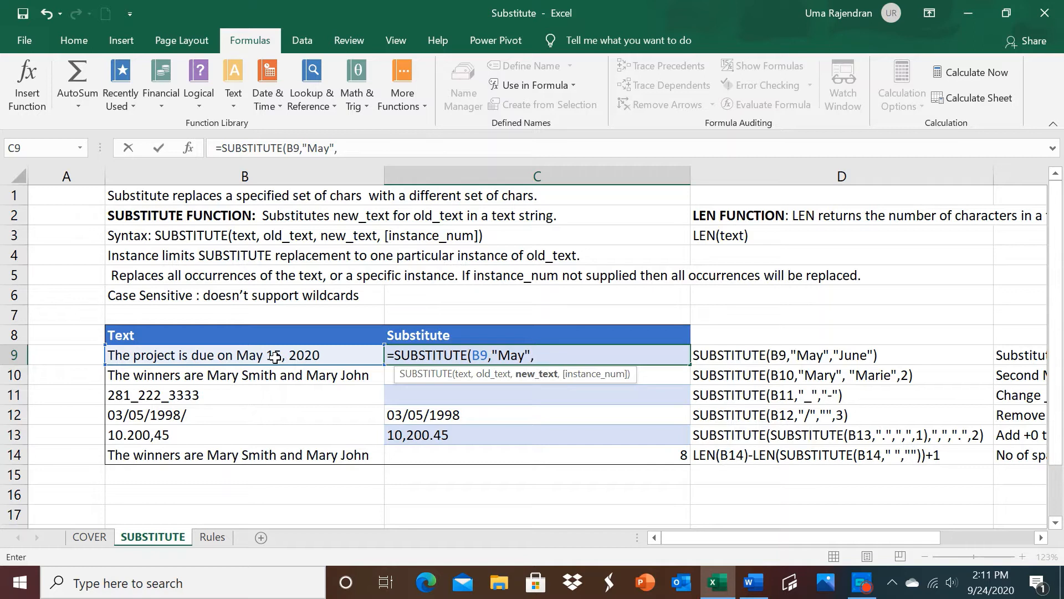
text("June")
Step: Complete the C9 formula with "May" as the old text and "June" as the new text
text())
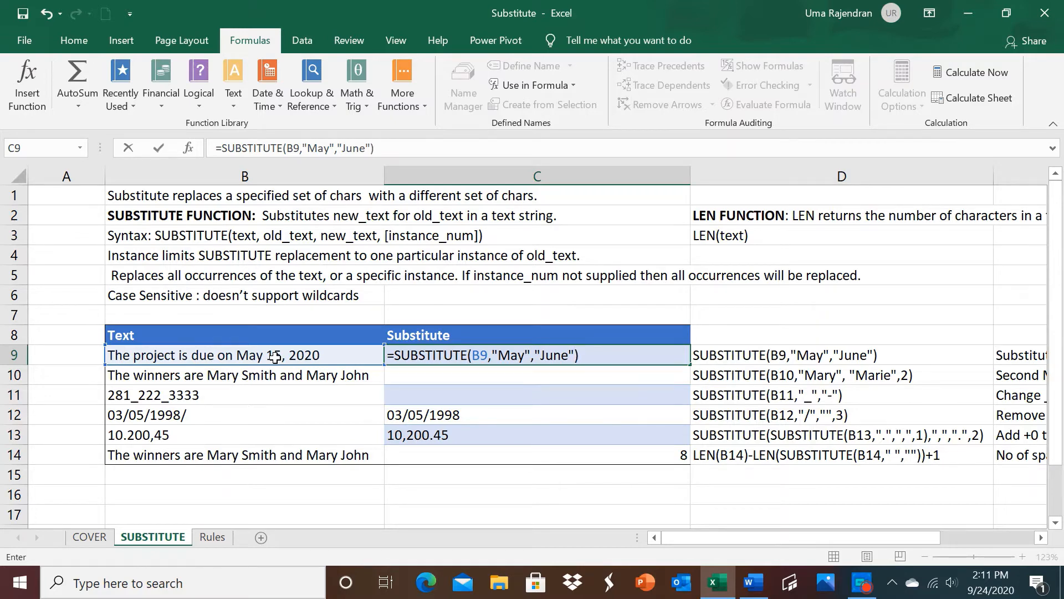
key(Return)
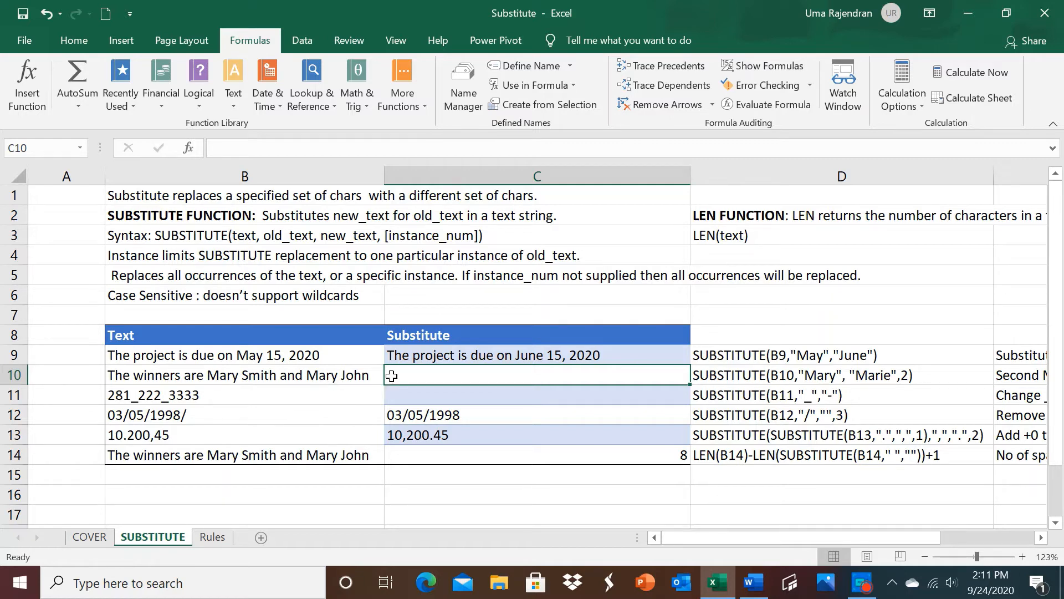
Step: Start a SUBSTITUTE formula in C10 on B10, with the capitalized first name shared by both winners as the old text
text(=SU)
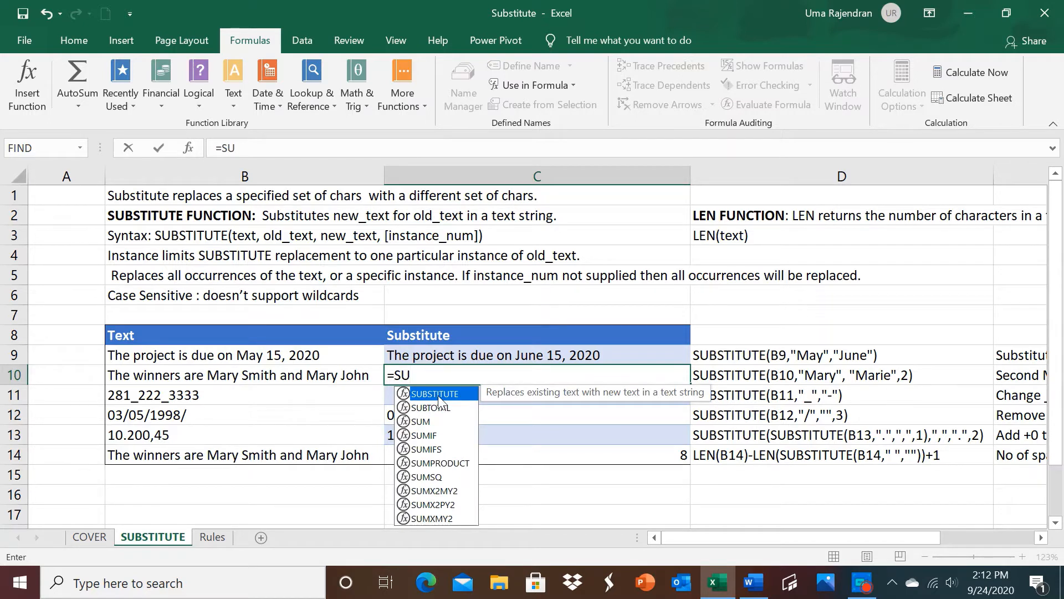
double_click(429, 394)
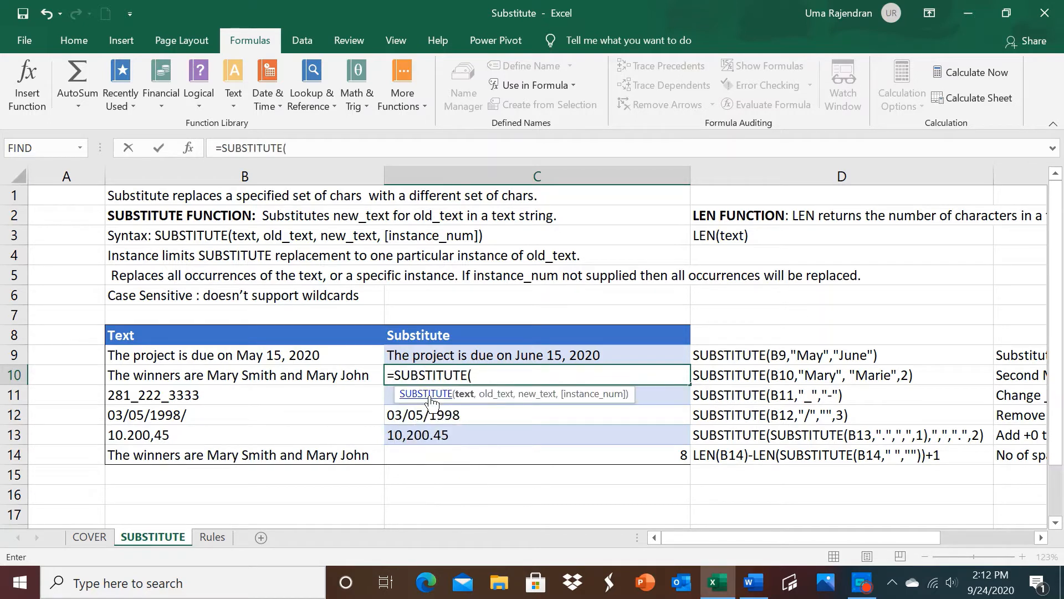
click(361, 377)
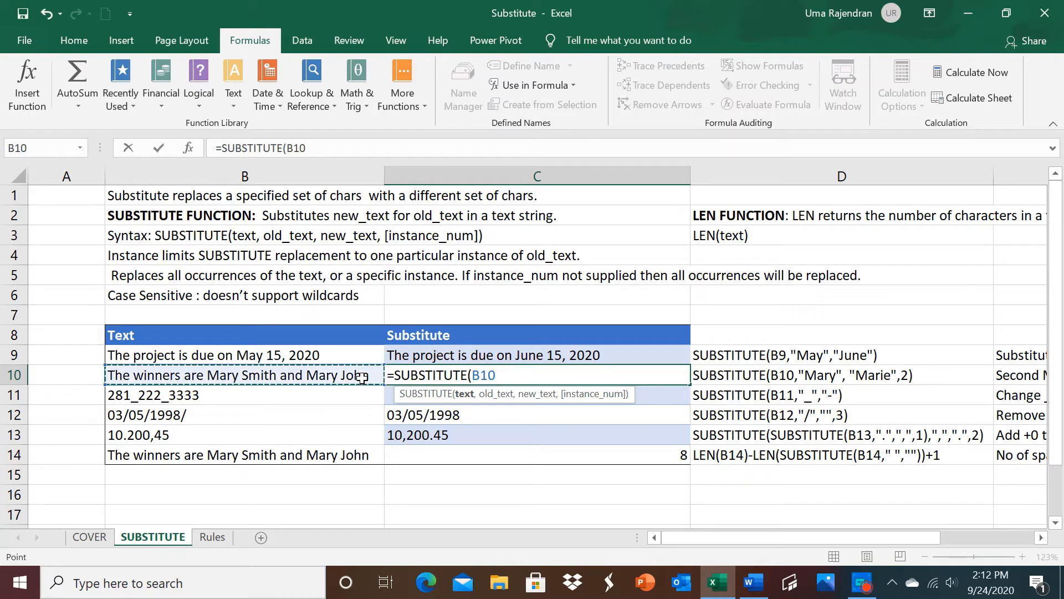
text(,)
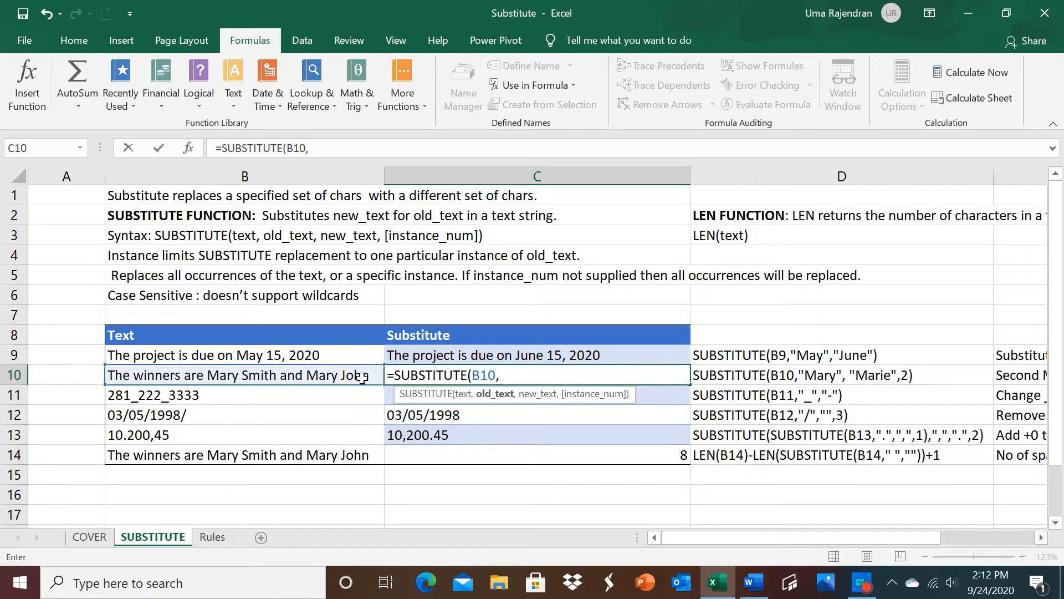
text("mary")
key(BackSpace)
key(BackSpace)
key(BackSpace)
key(BackSpace)
key(BackSpace)
text(Mary",)
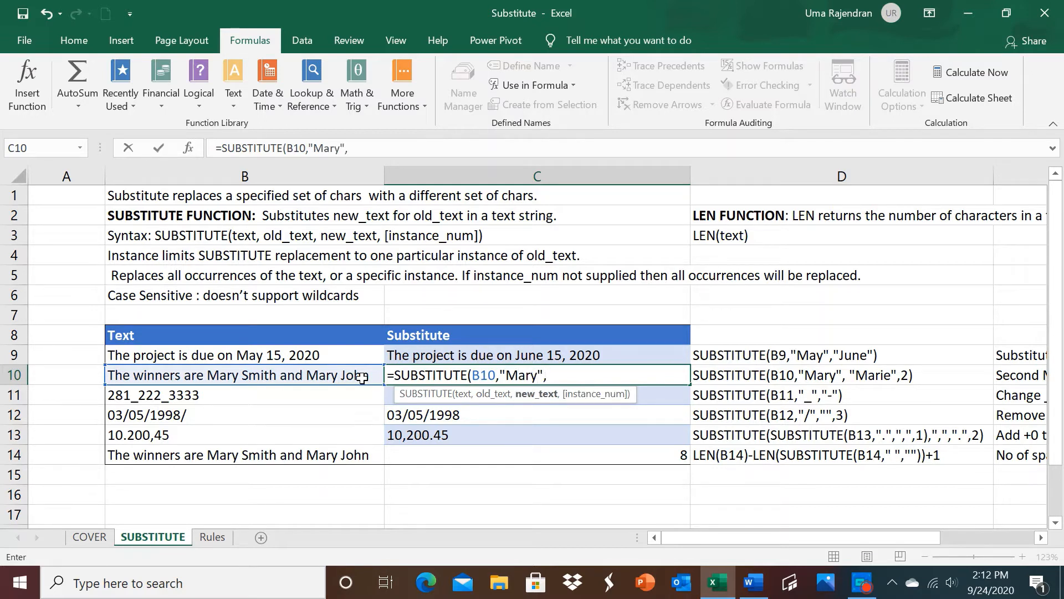
text("Marie",)
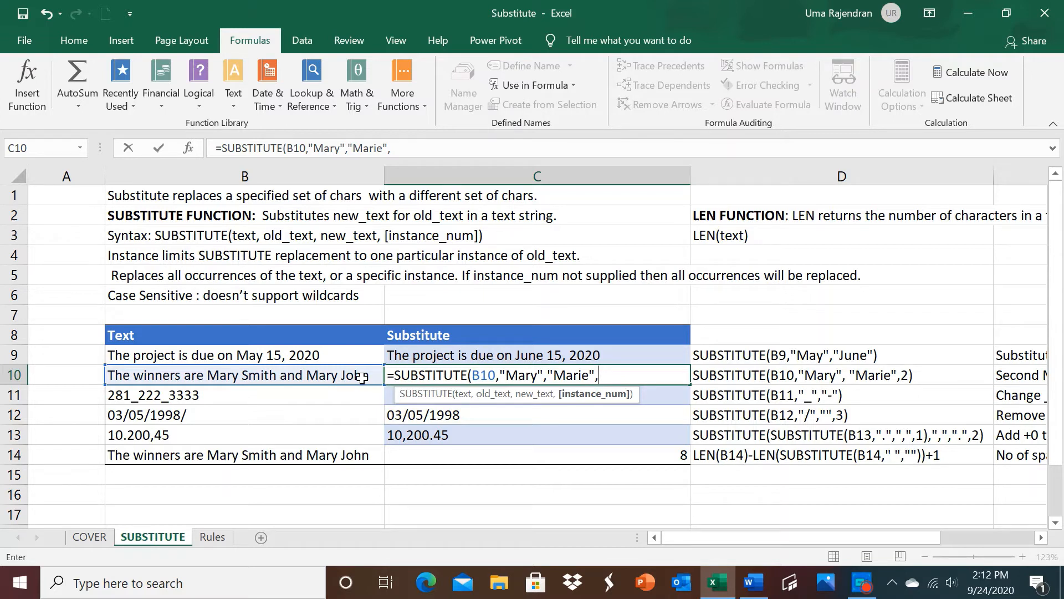
Step: Complete the C10 formula with the replacement first name shown in D10 as the new text and 2 as the instance number
text(2))
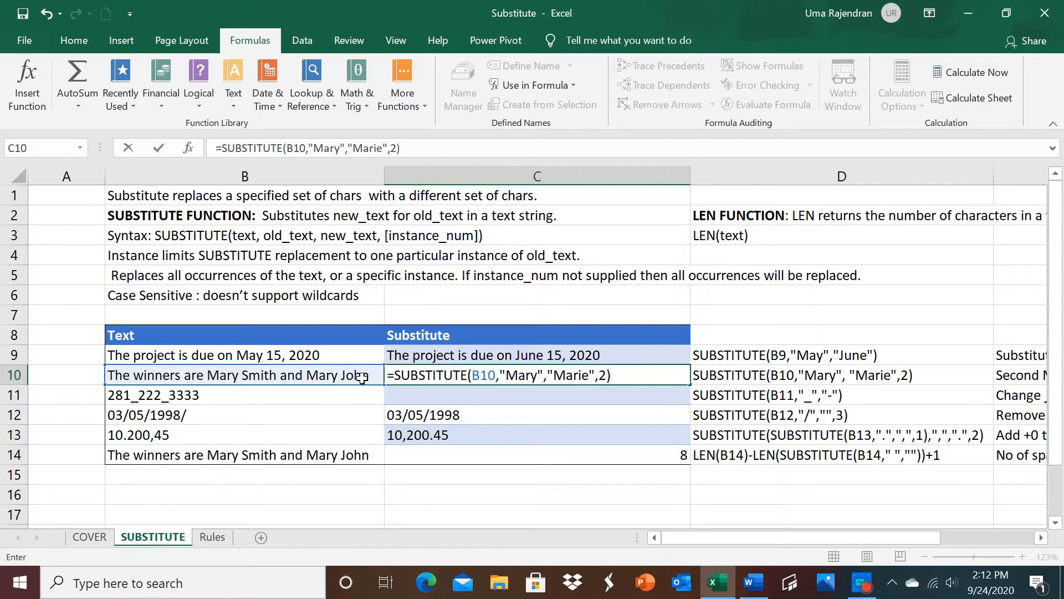
key(Return)
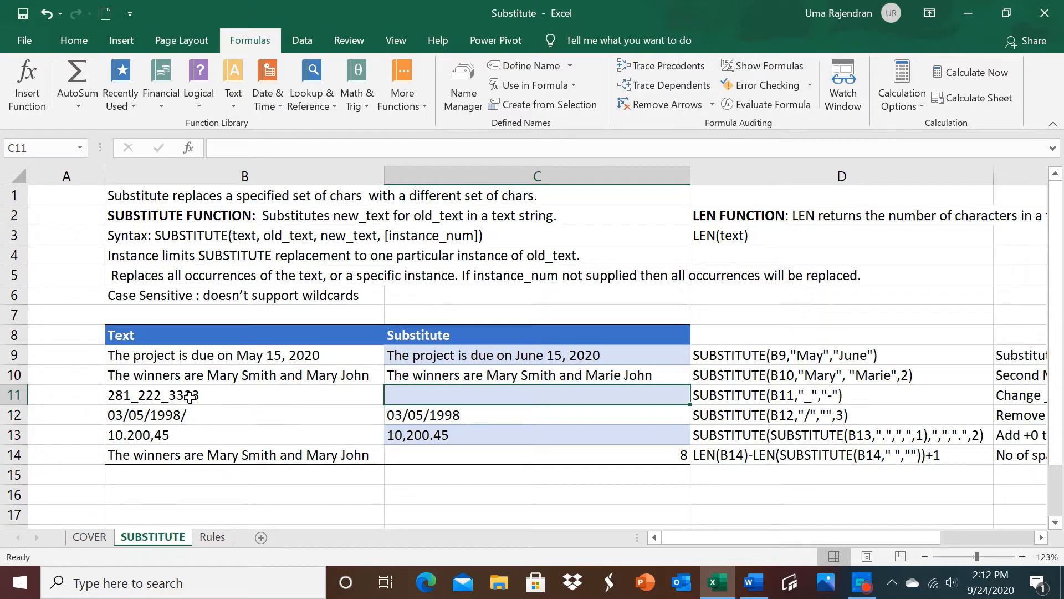
Step: Start a SUBSTITUTE formula in C11 with B11 as the text argument
click(303, 376)
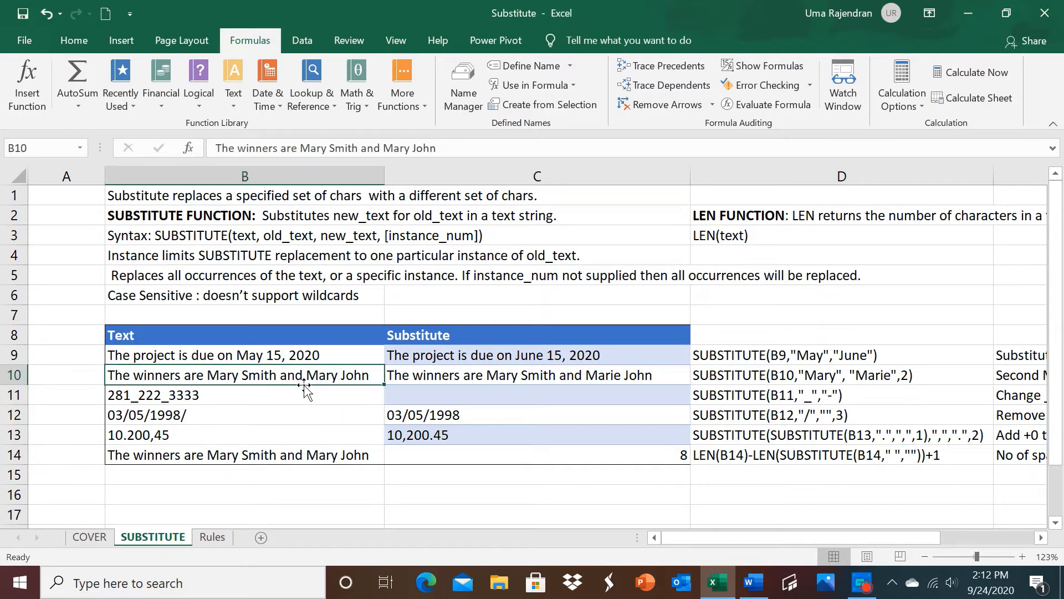
click(427, 395)
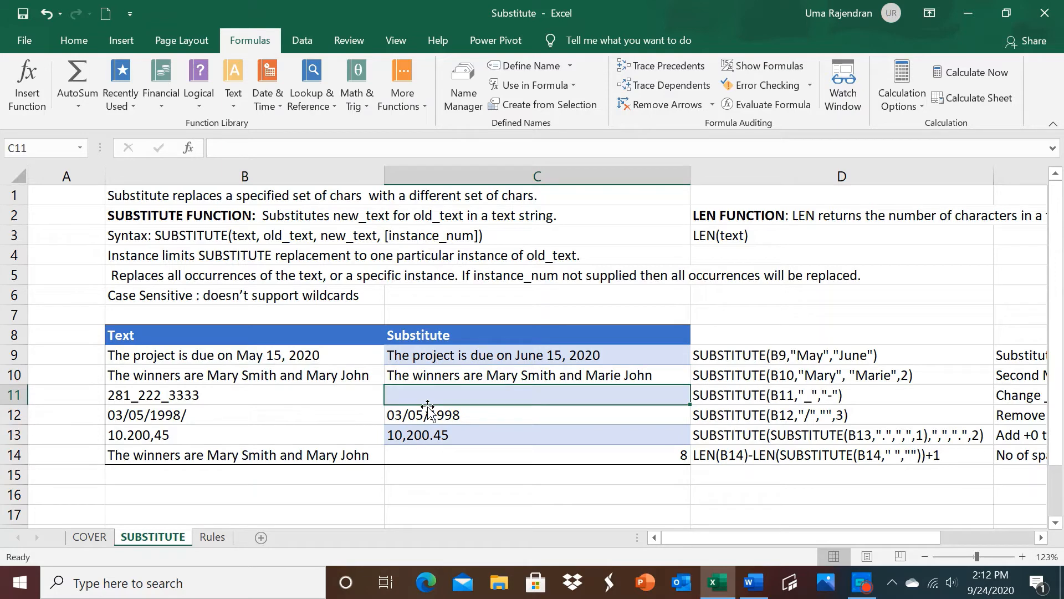
text(=SU)
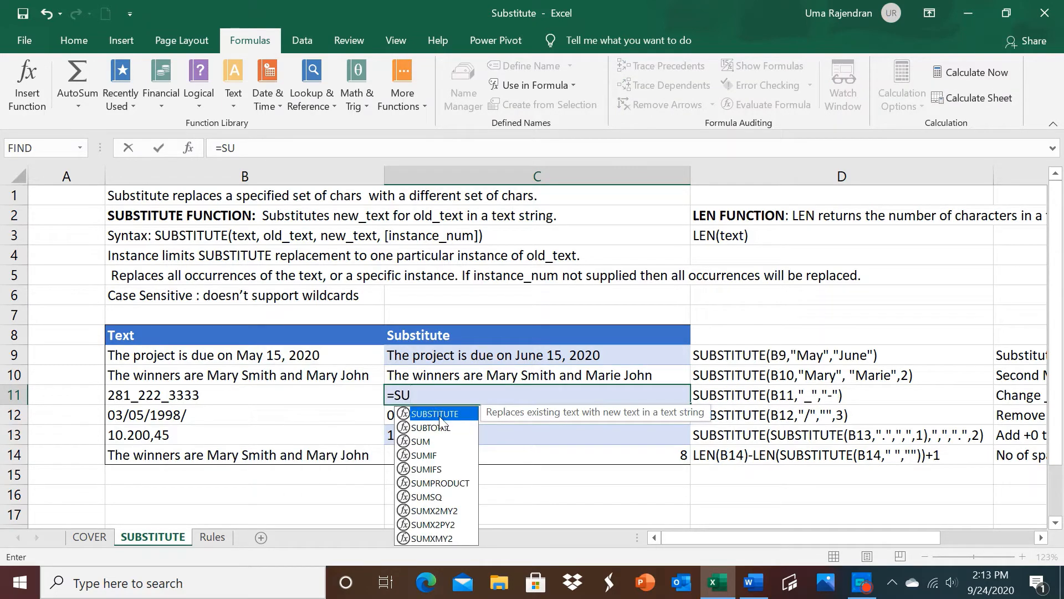
double_click(439, 417)
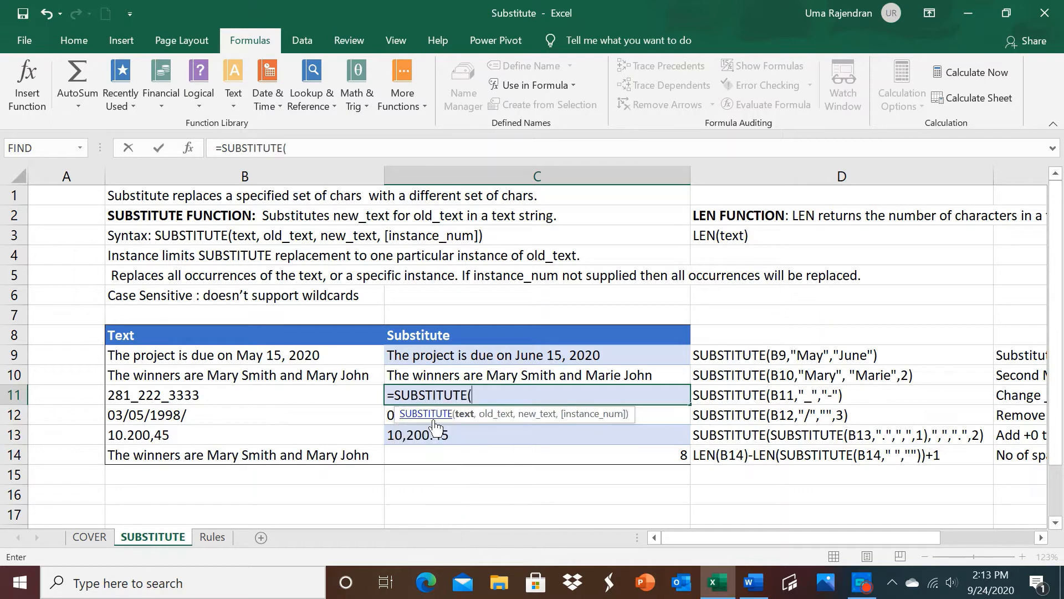
click(268, 399)
text(,)
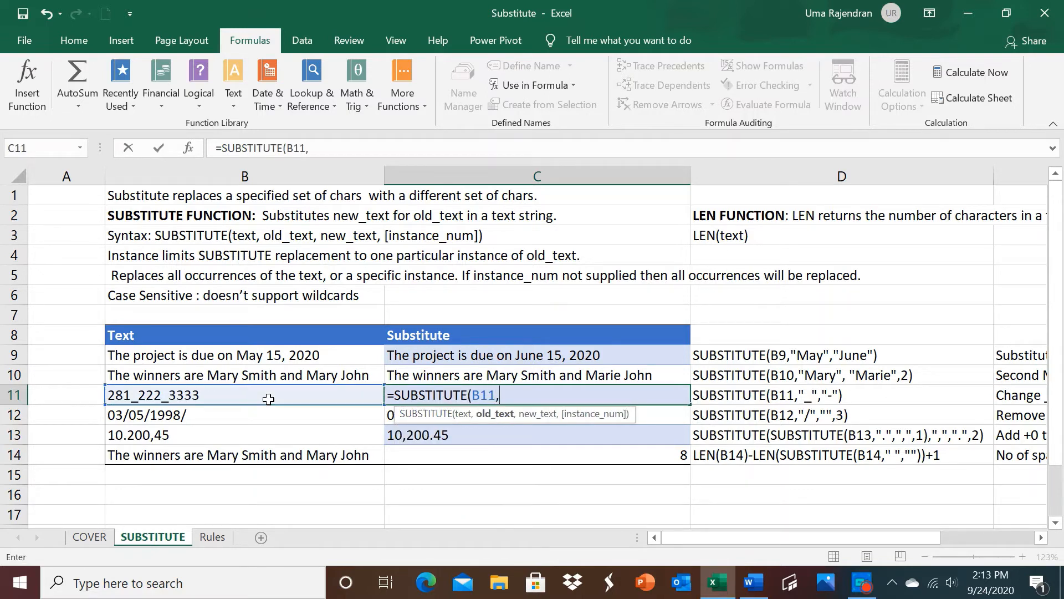
text("_",)
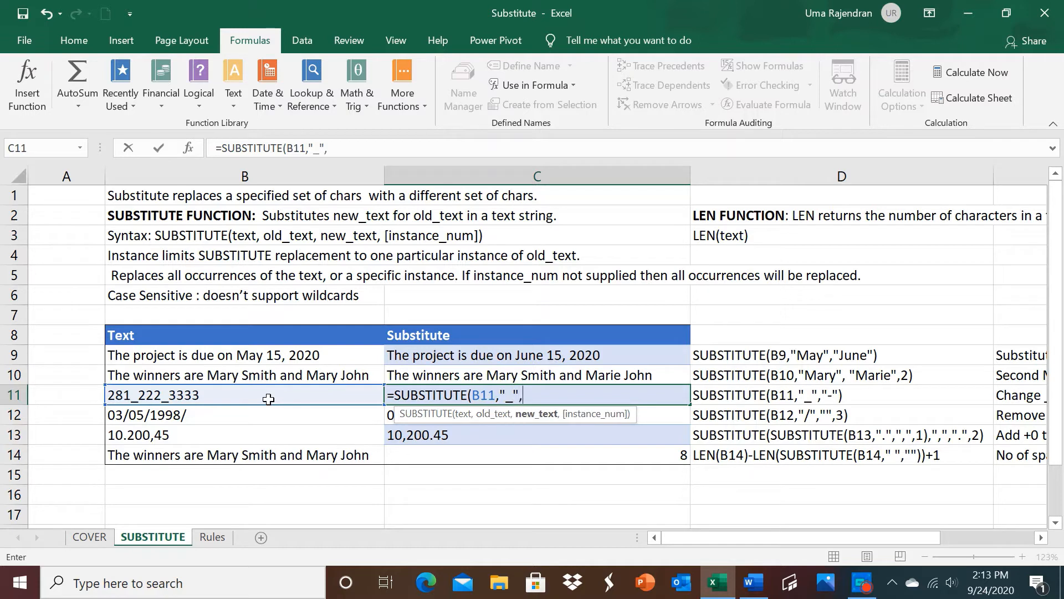
text("-"))
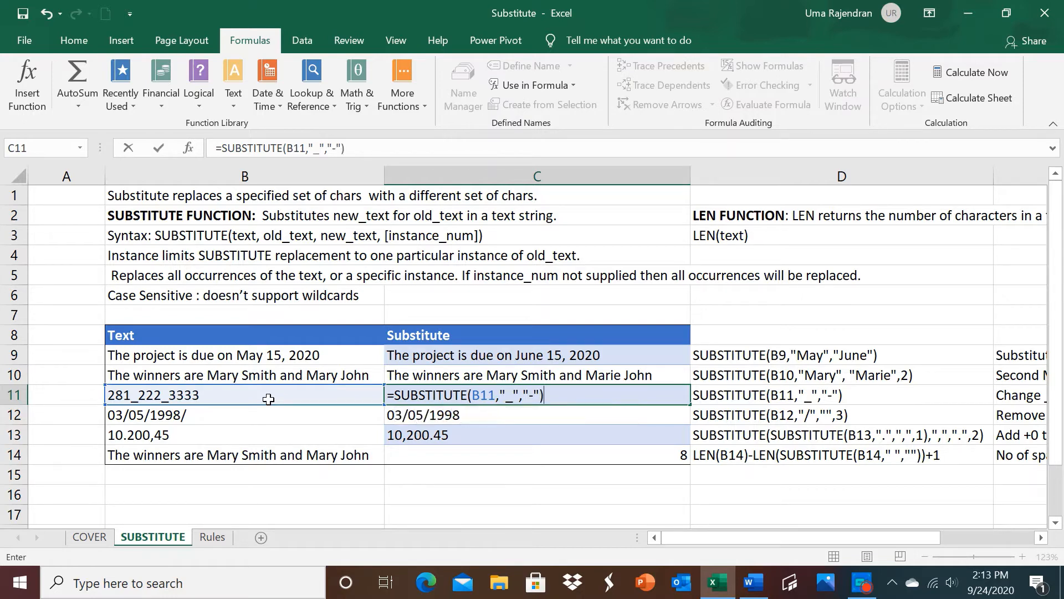
Step: Complete the C11 formula with "_" as the old text and "-" as the new text
key(Return)
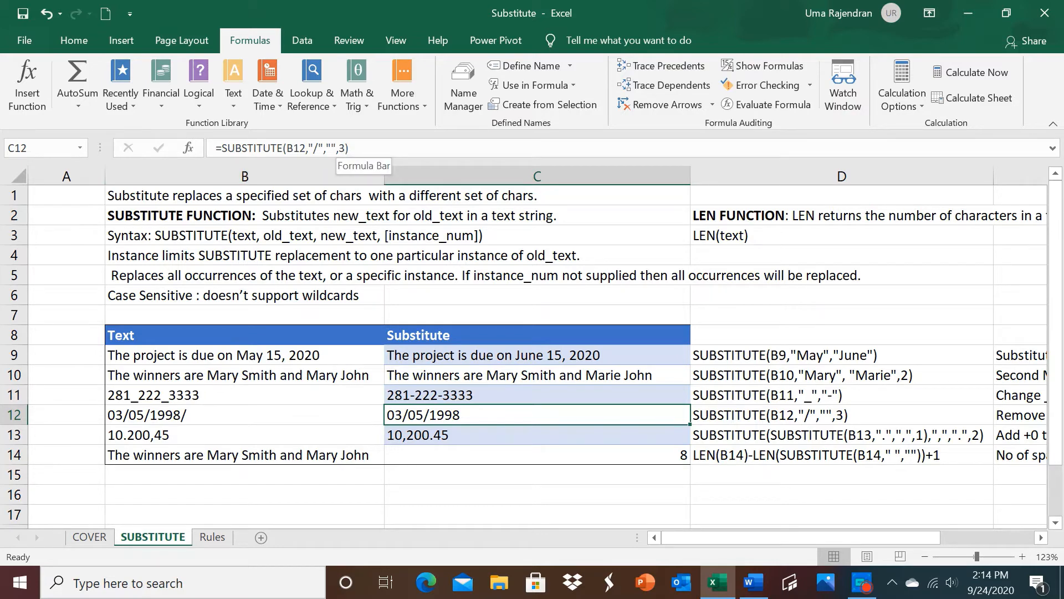
Step: Review the existing SUBSTITUTE formula in C12 and the nested one in C13
click(349, 148)
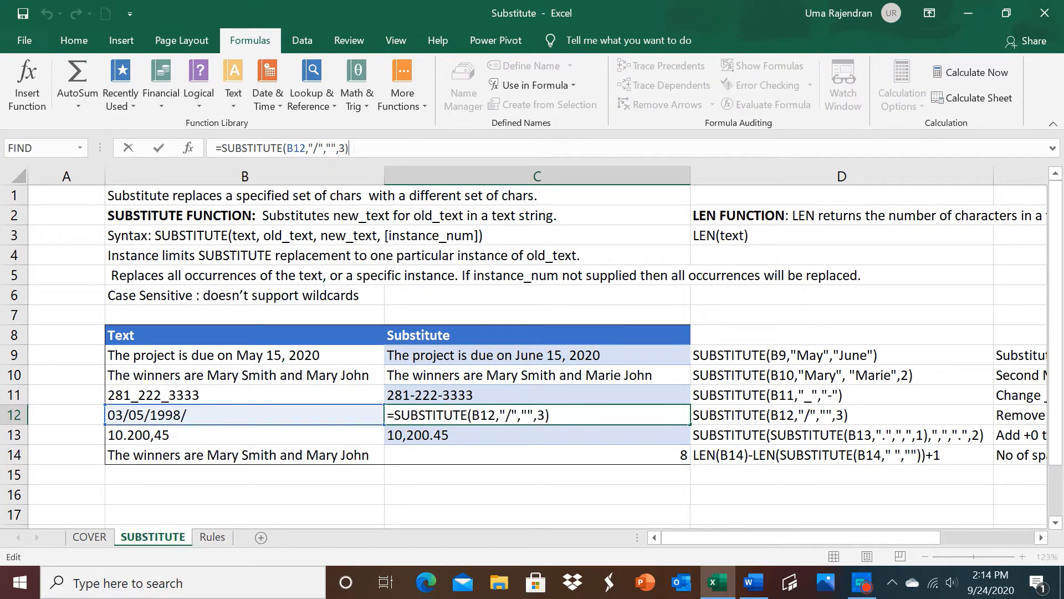
key(Return)
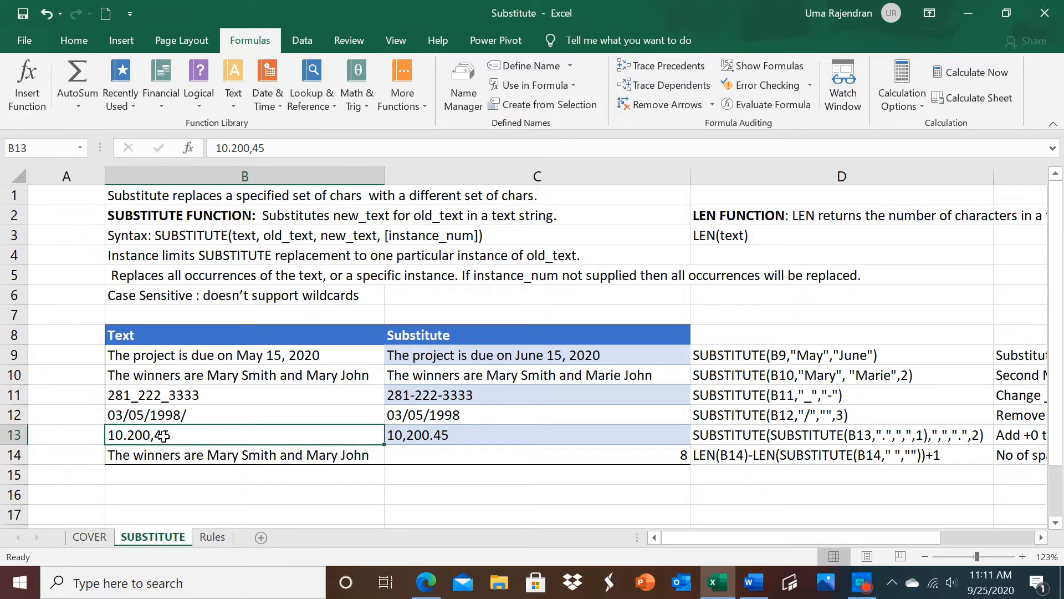
click(426, 437)
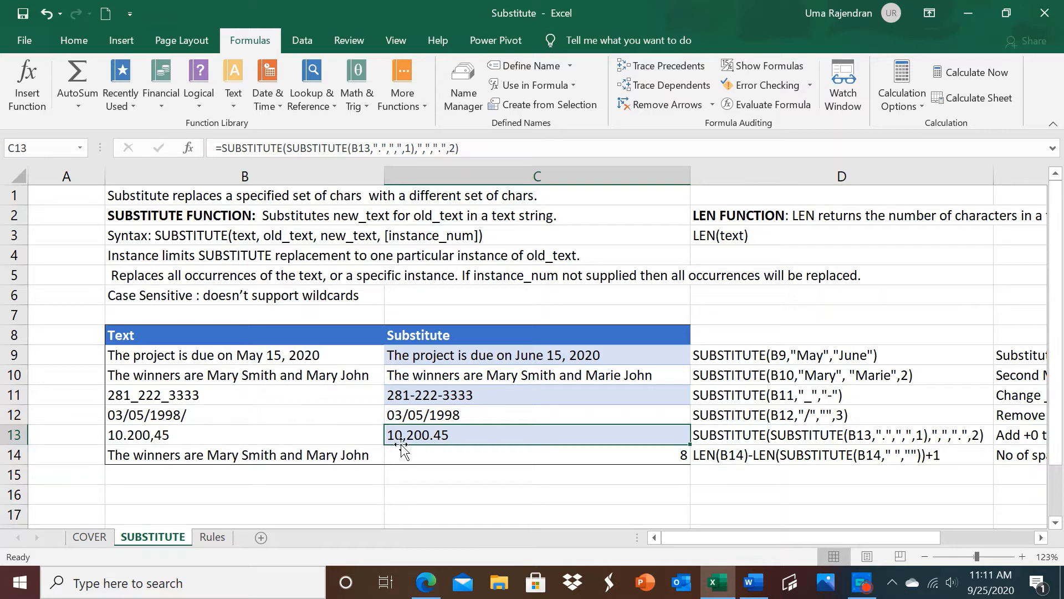
Step: Start a SUBSTITUTE formula in C15 with B13 as the text argument
click(442, 480)
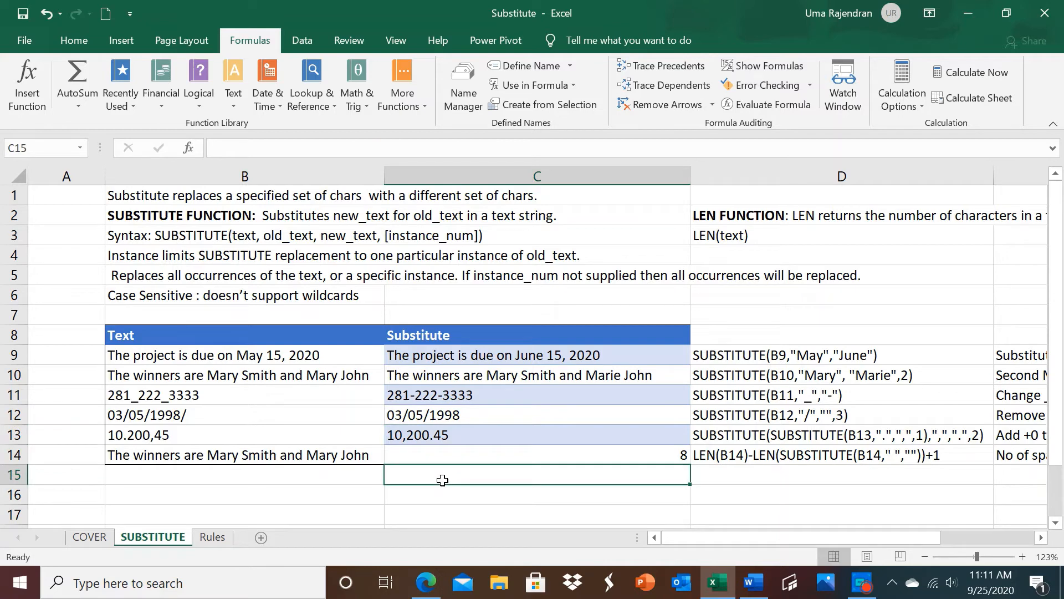
text(=)
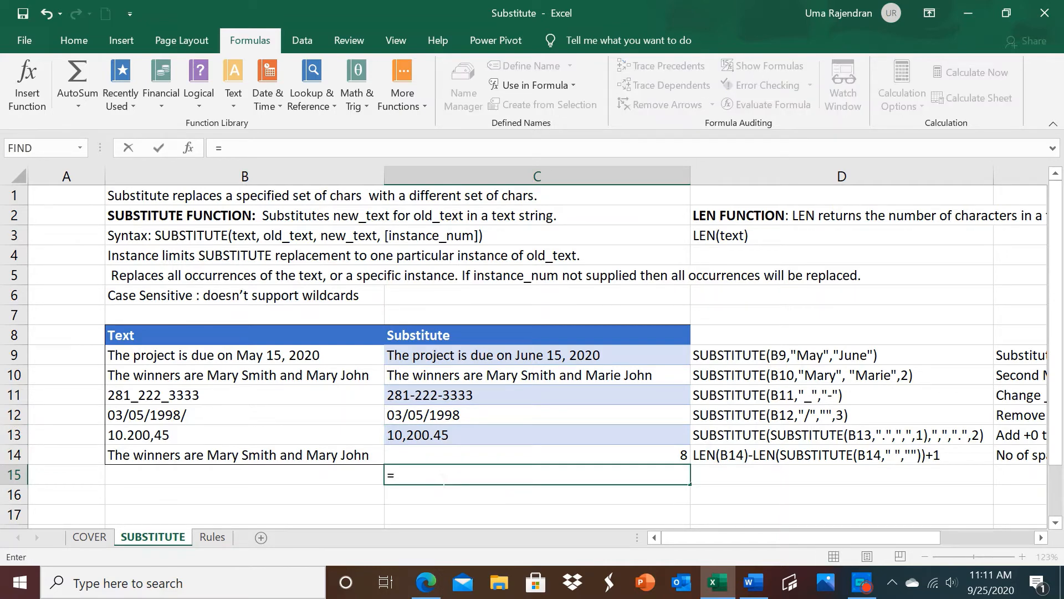
text(SUB)
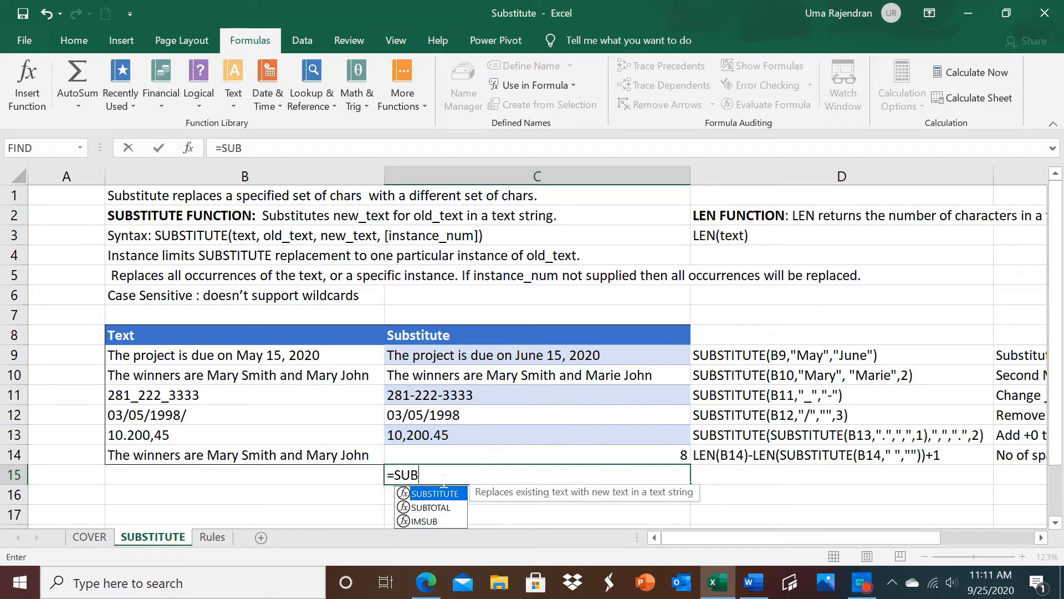
double_click(444, 494)
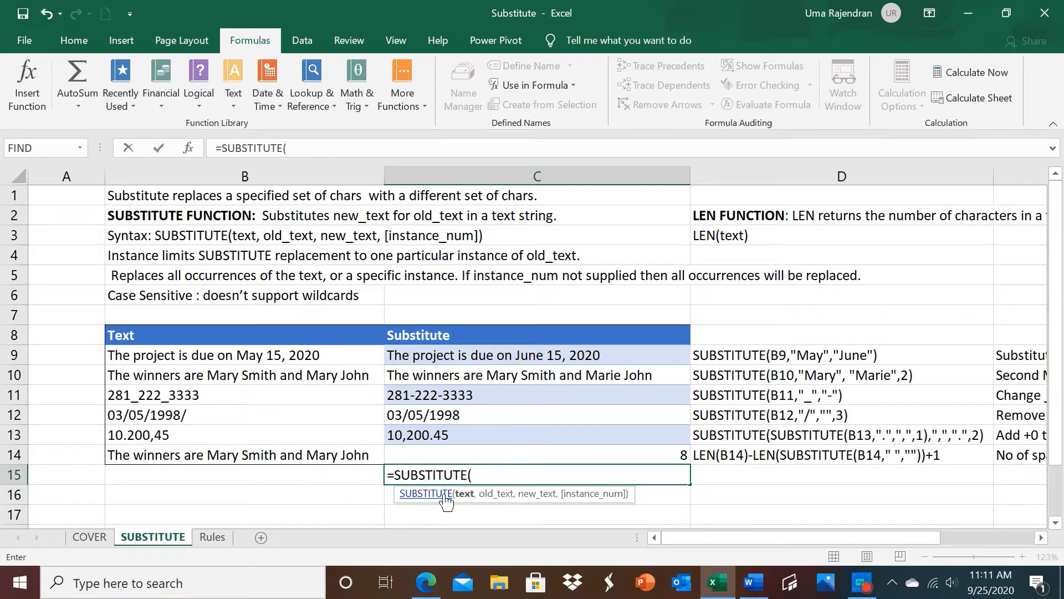
click(244, 434)
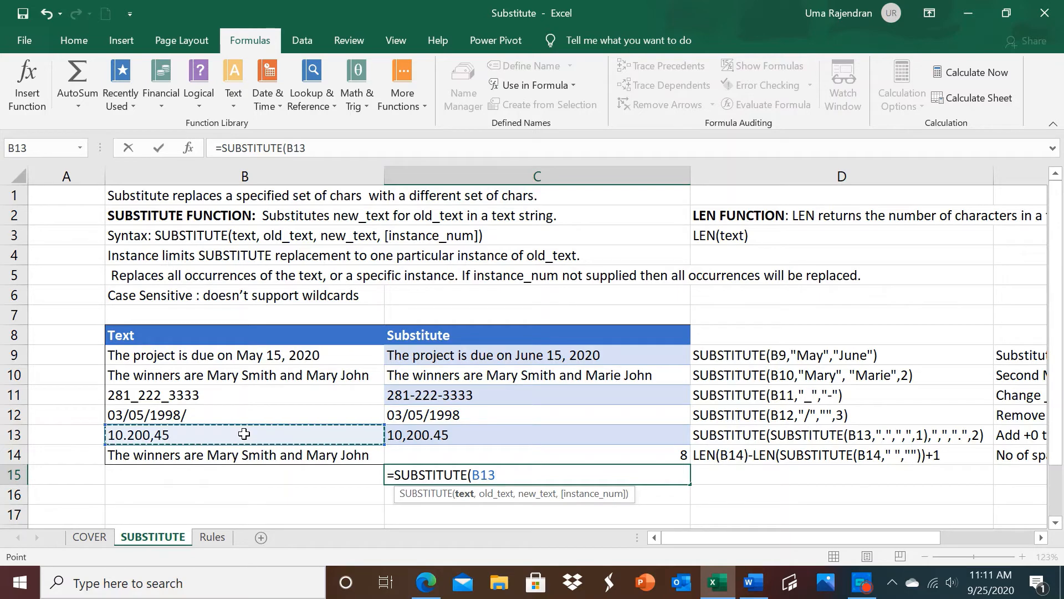
text(,)
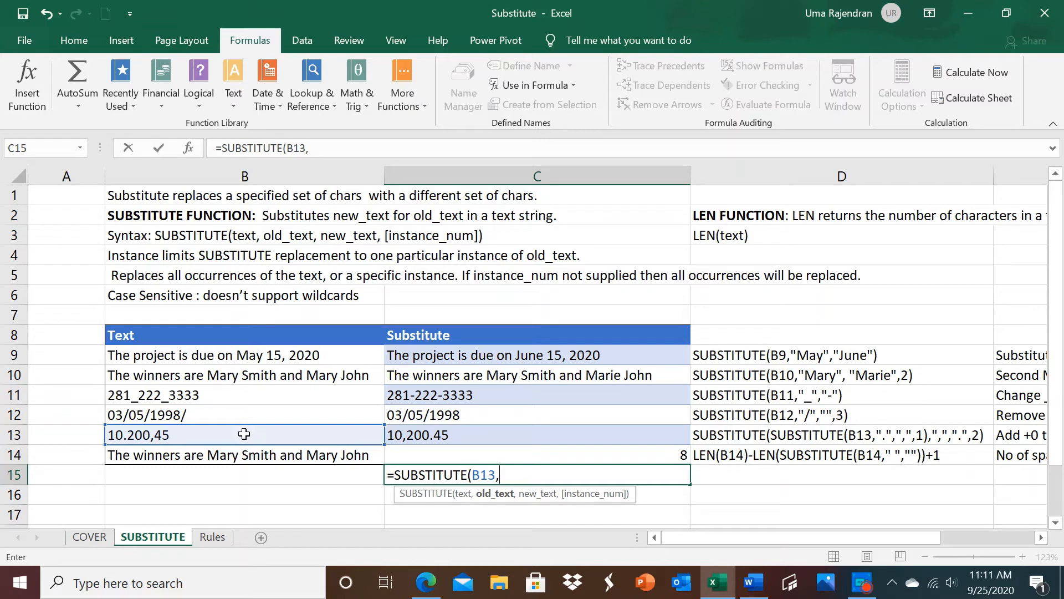
text(".",)
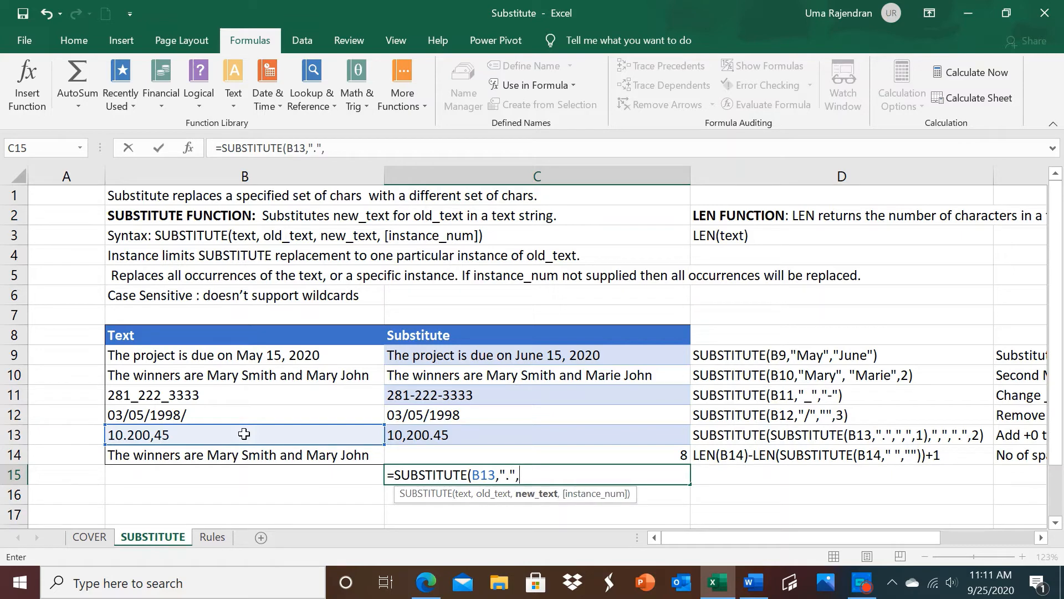
text(",",)
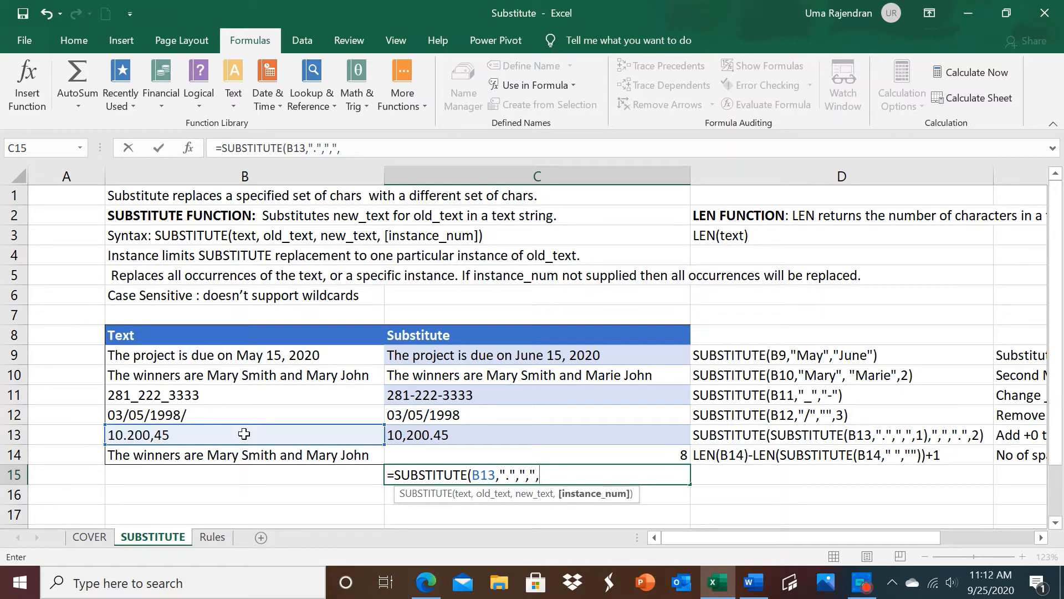
text(1))
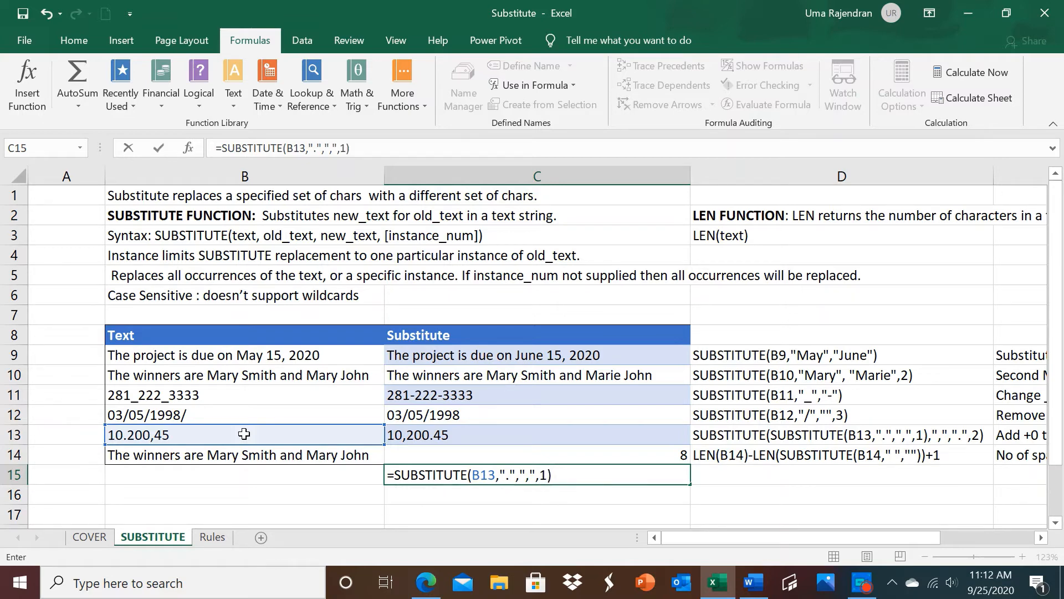
Step: Complete the C15 formula with "." as the old text, "," as the new text and 1 as the instance number
key(Return)
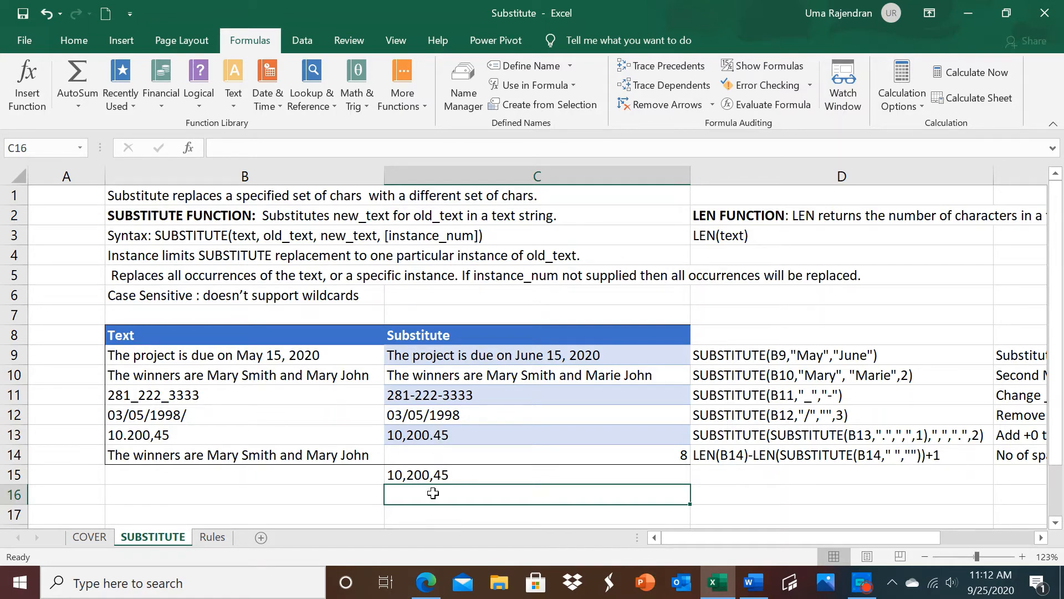
Step: Start a SUBSTITUTE formula in C16 with C15 as the text argument
text(=SUB)
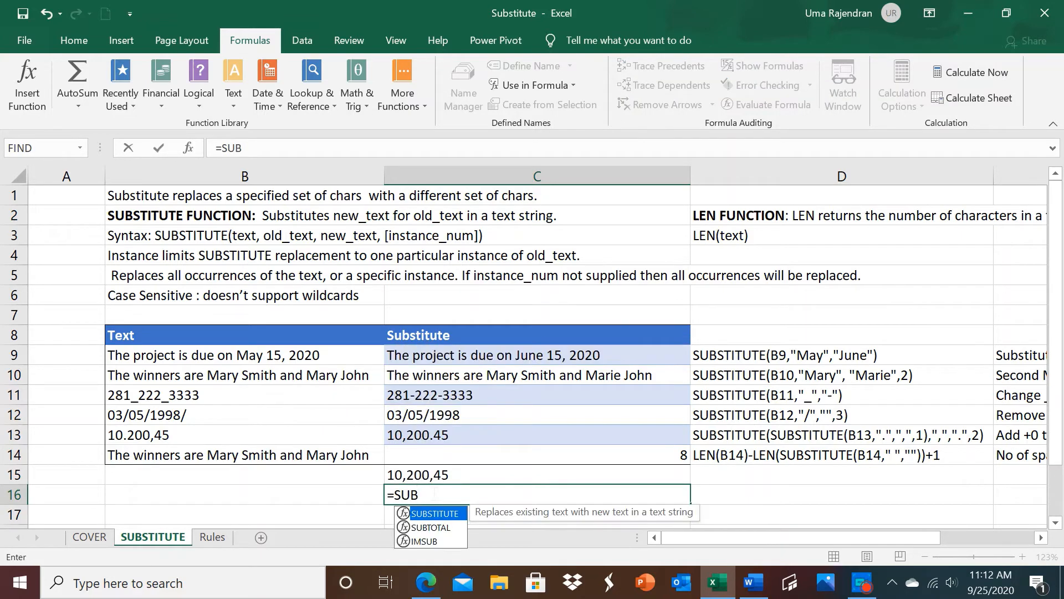
double_click(444, 515)
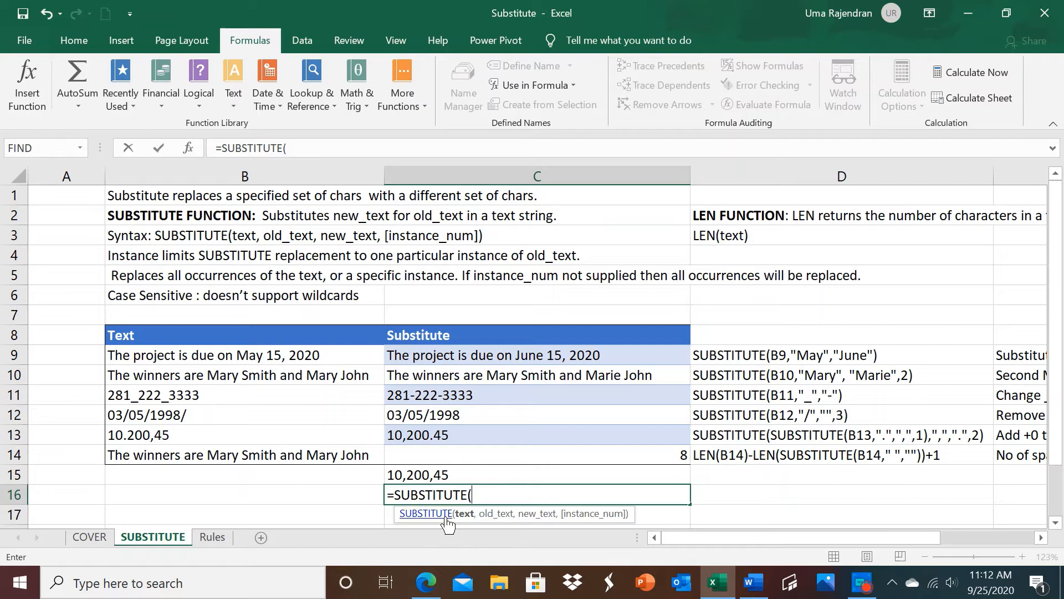
click(424, 476)
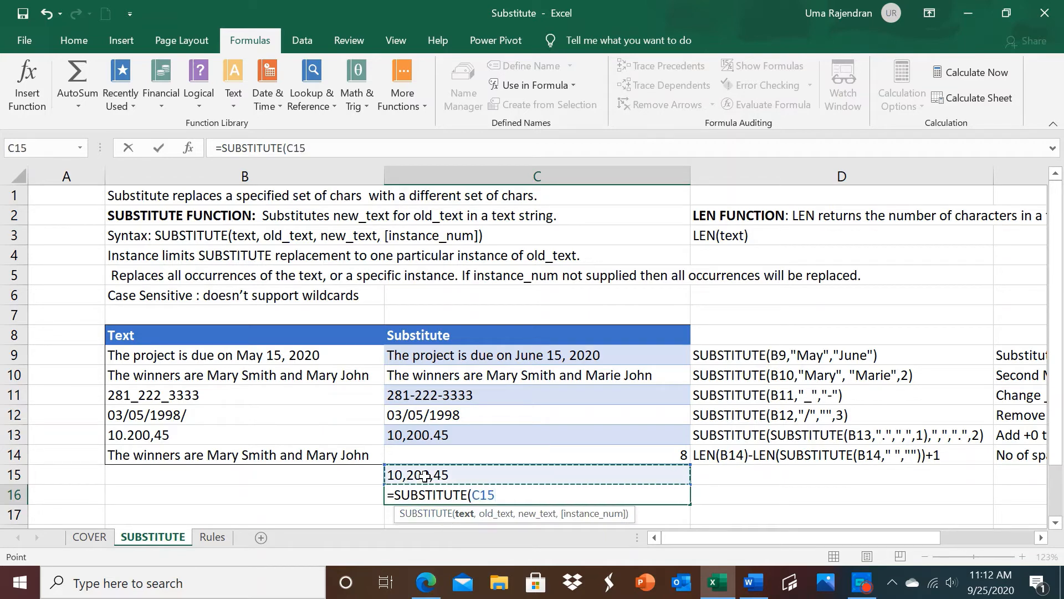
text(,)
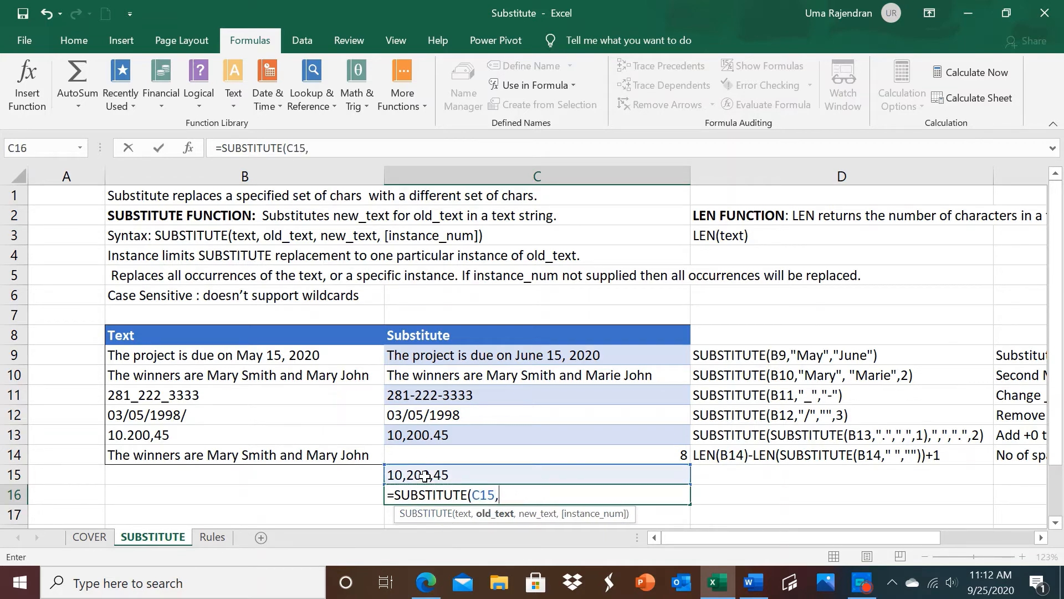
text(",",)
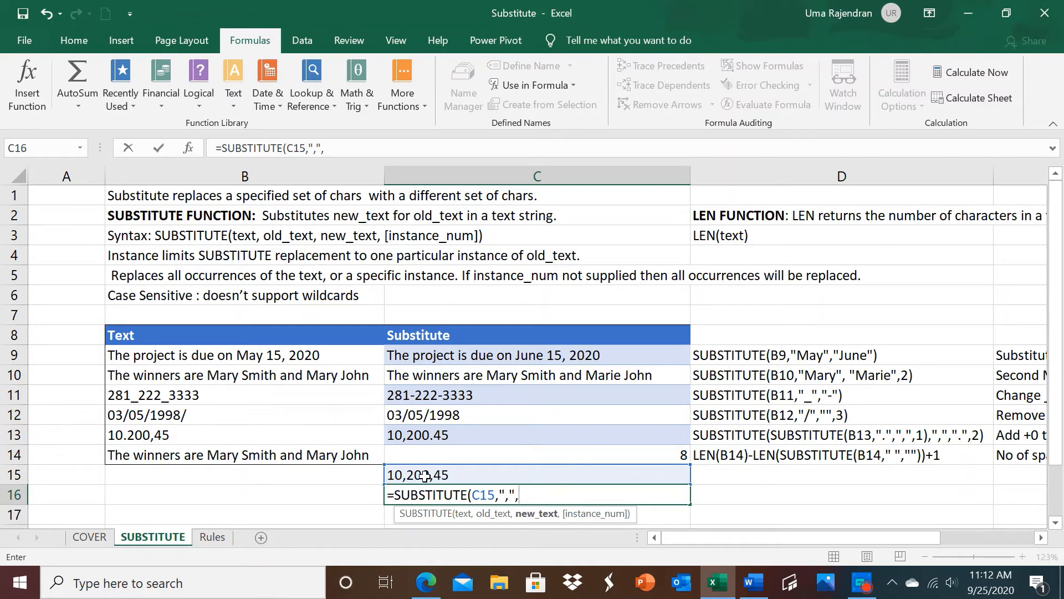
text(".",)
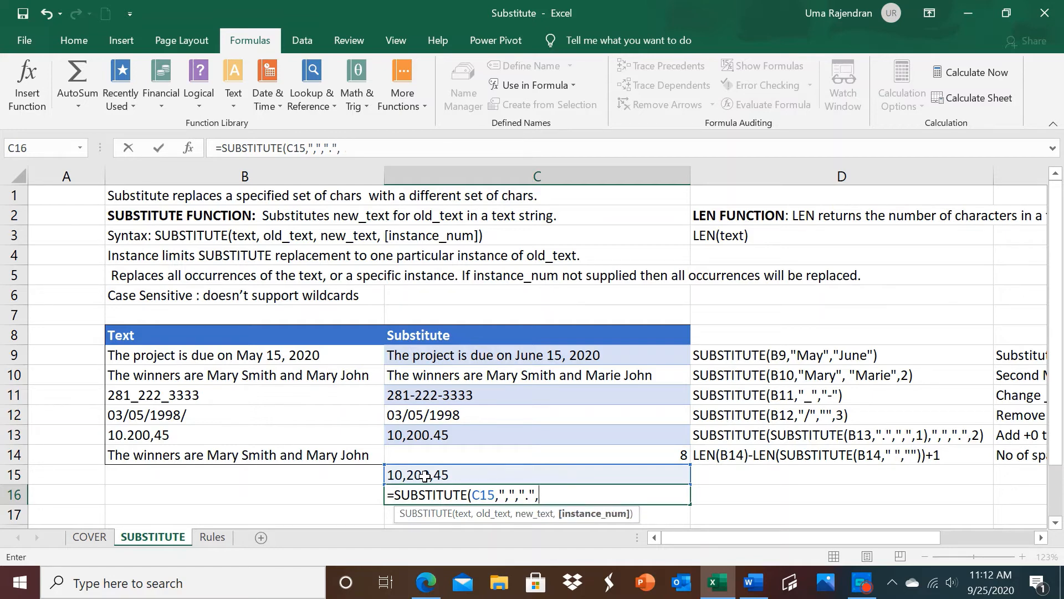
text(2))
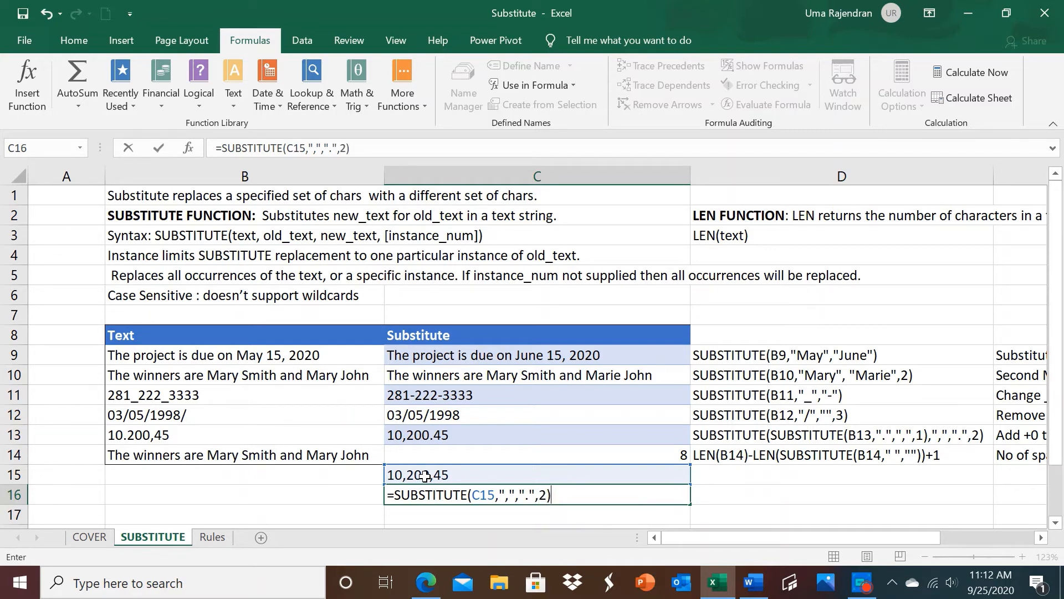
Step: Complete the C16 formula with "," as the old text, "." as the new text and 2 as the instance number
key(Return)
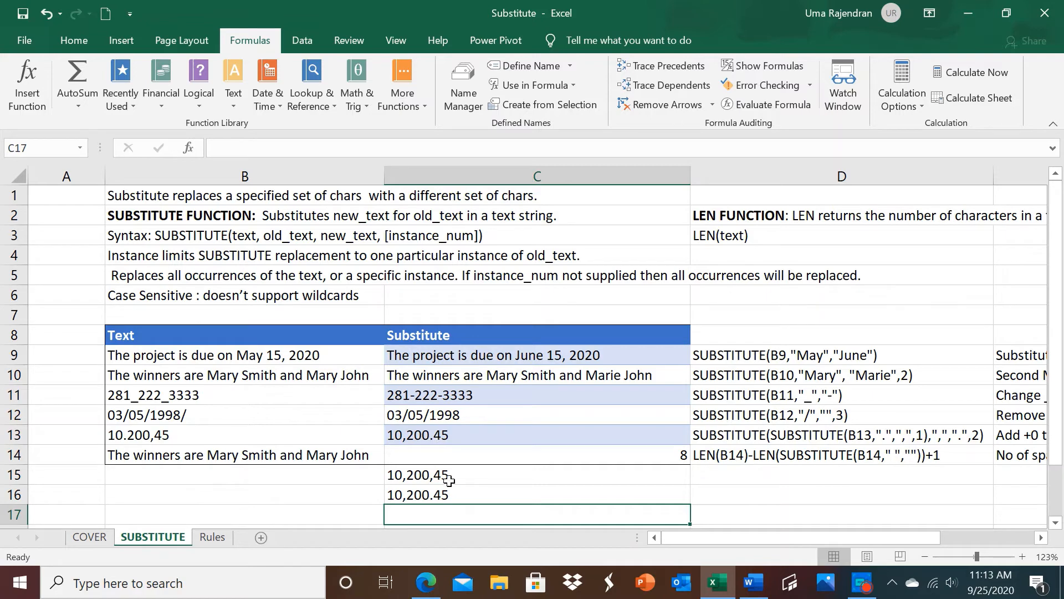
Step: Append +0 to the nested SUBSTITUTE formula in C13 to convert its text result to a number
click(432, 438)
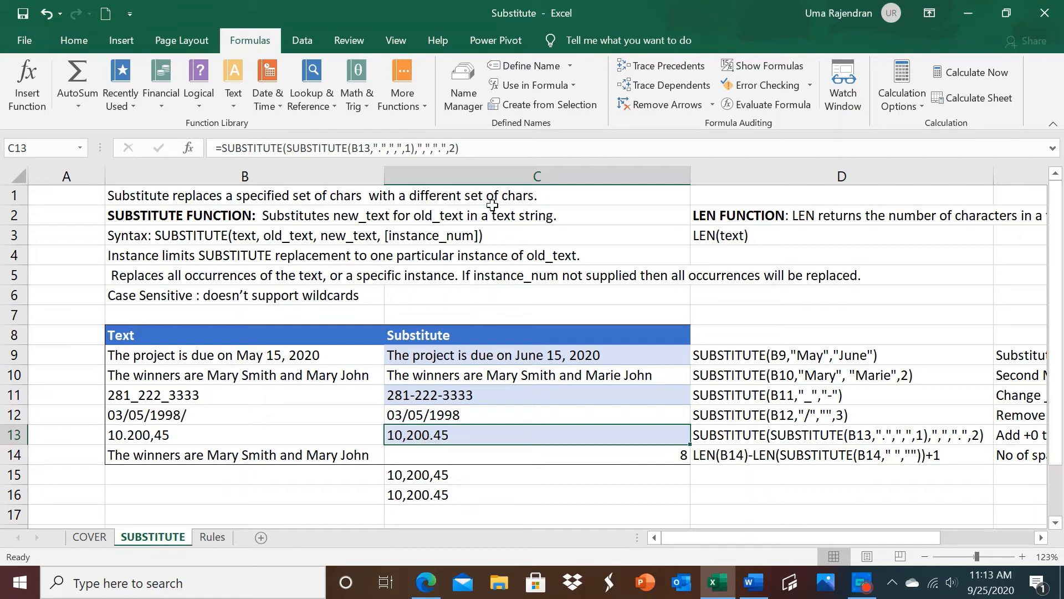
click(472, 148)
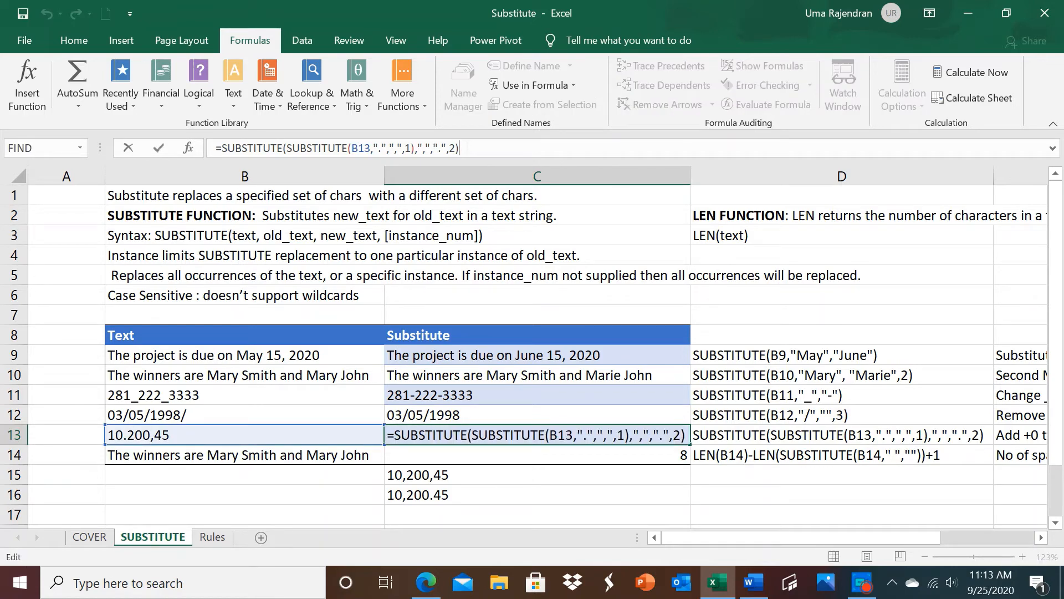
text(+0)
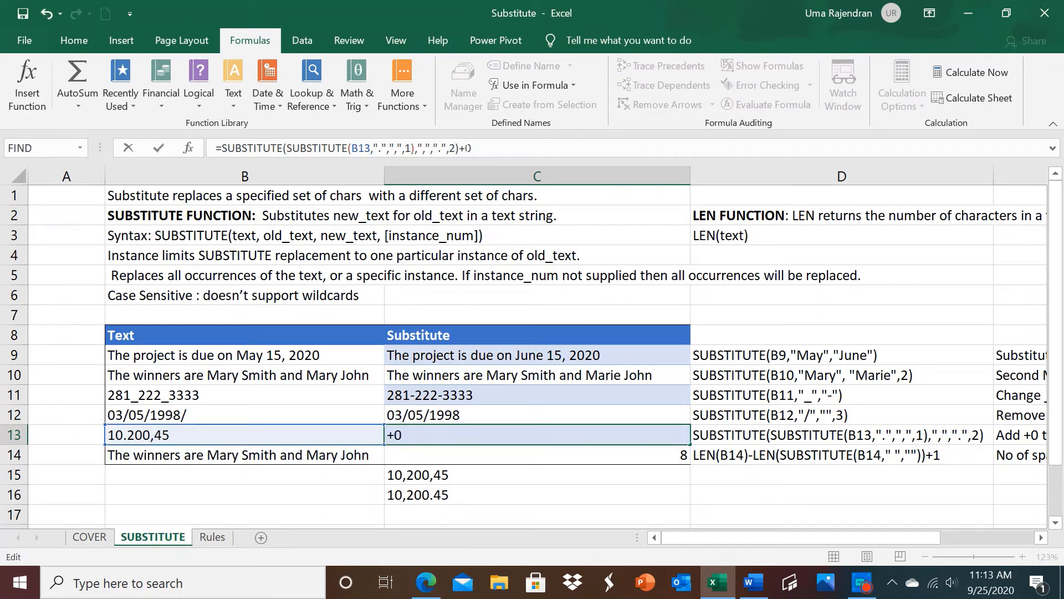
key(Return)
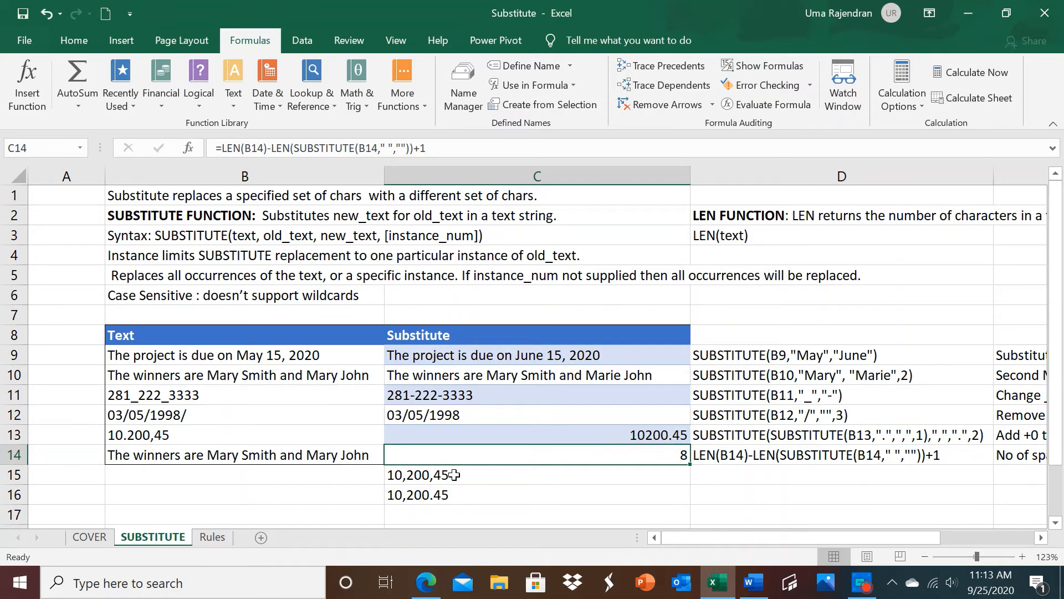
Step: Clear the trial formulas from C15:C16 and select C14 to review its LEN and SUBSTITUTE formula
drag(451, 471, 438, 495)
key(Delete)
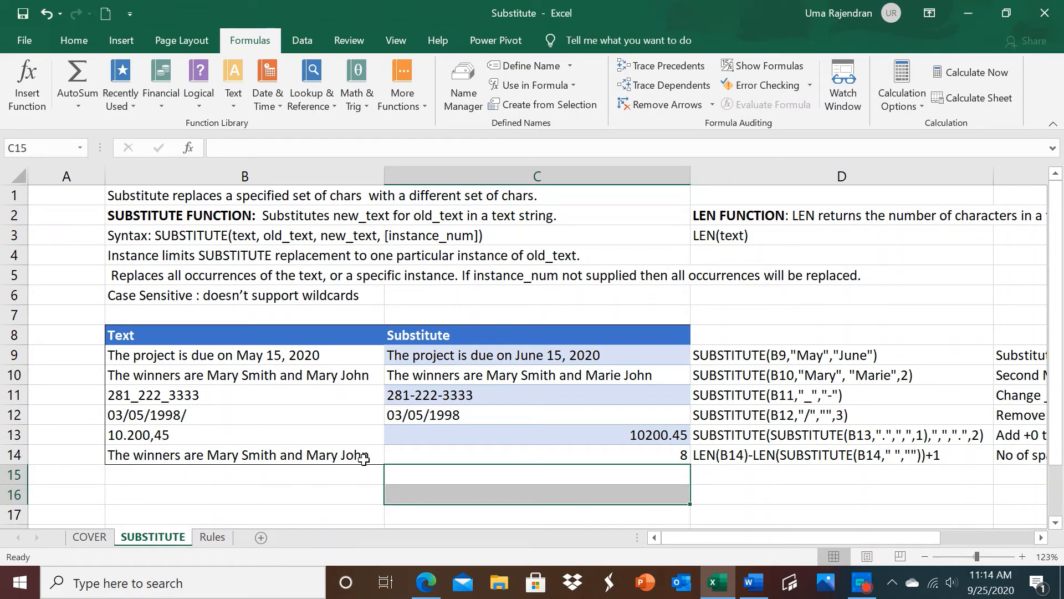
click(426, 452)
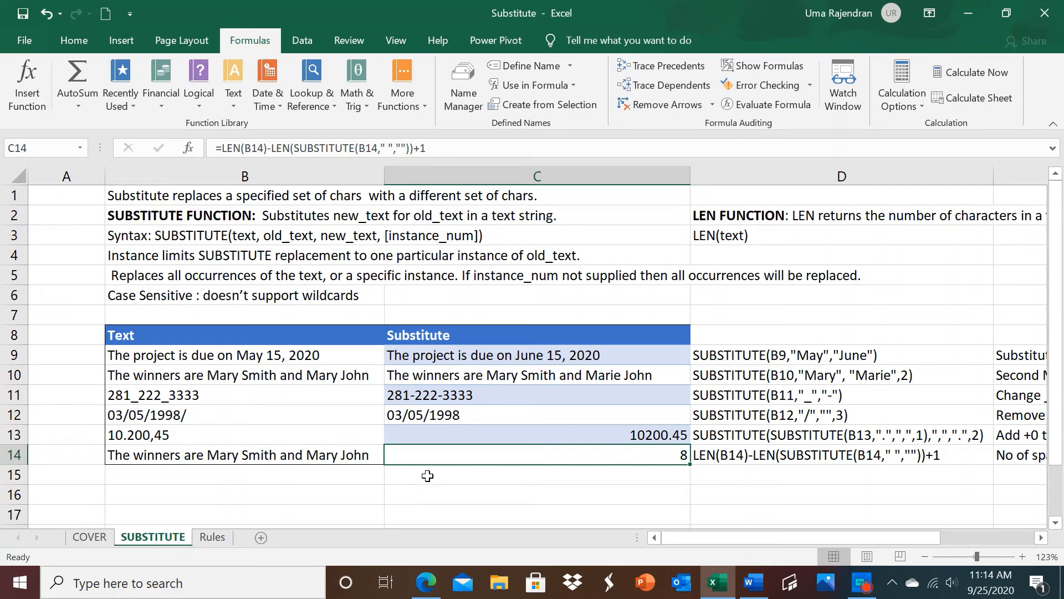
Step: Start a SUBSTITUTE formula in C15 with B14 as the text argument
click(428, 475)
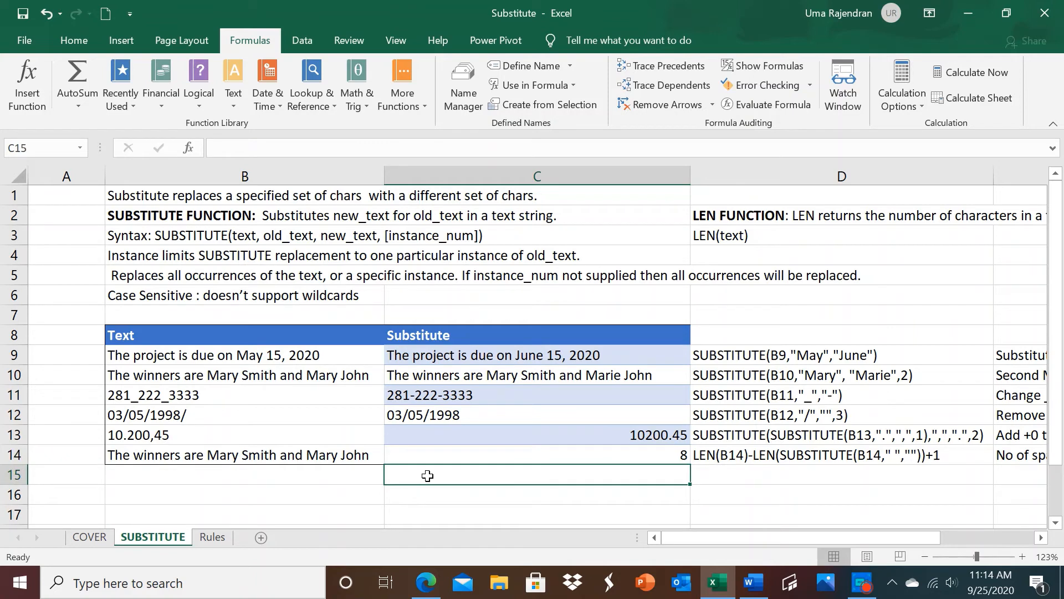
text(=)
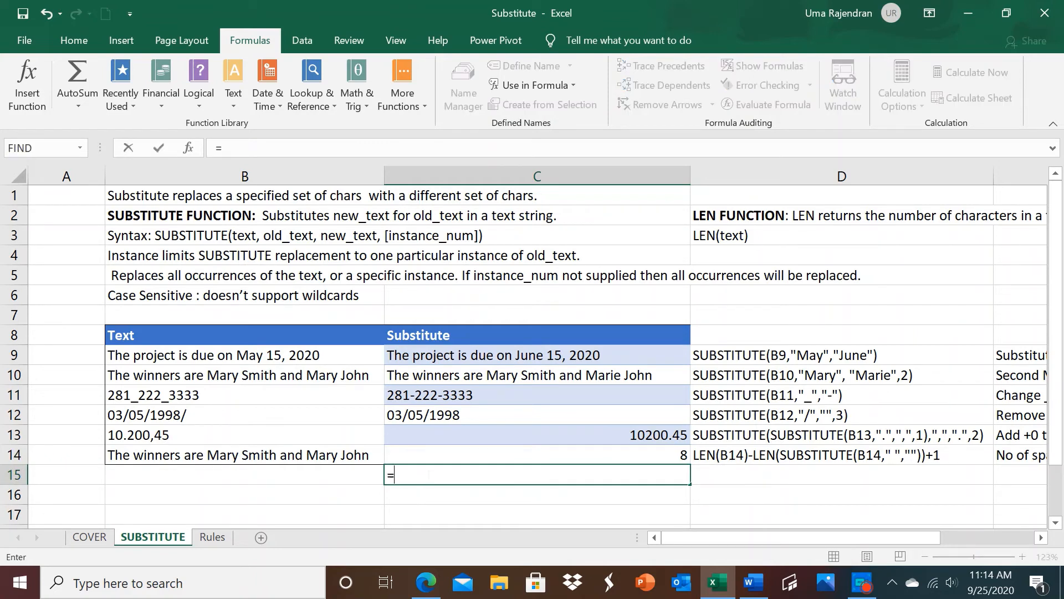
text(SUB)
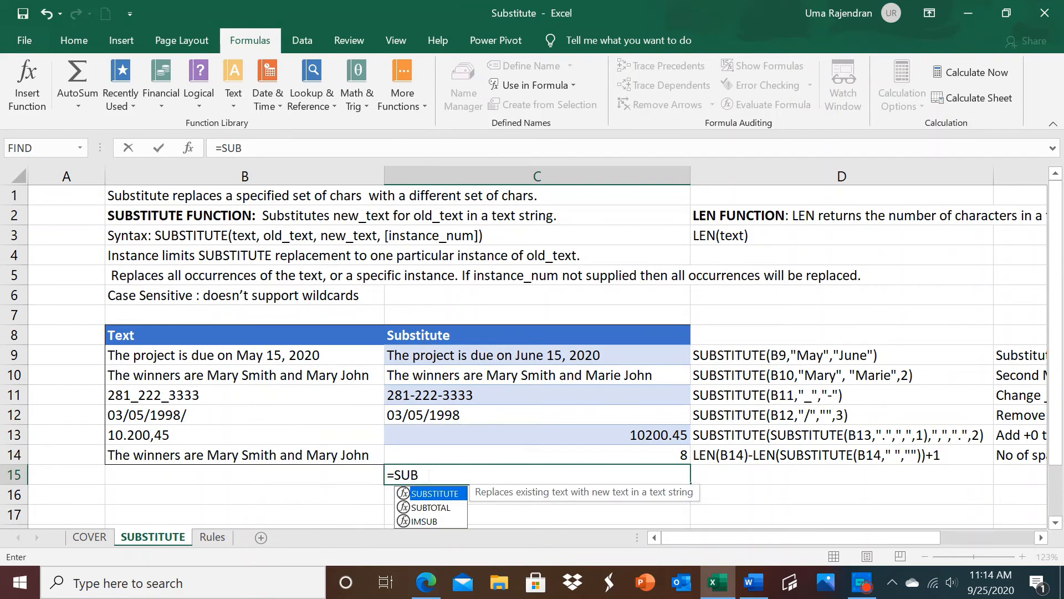
double_click(437, 494)
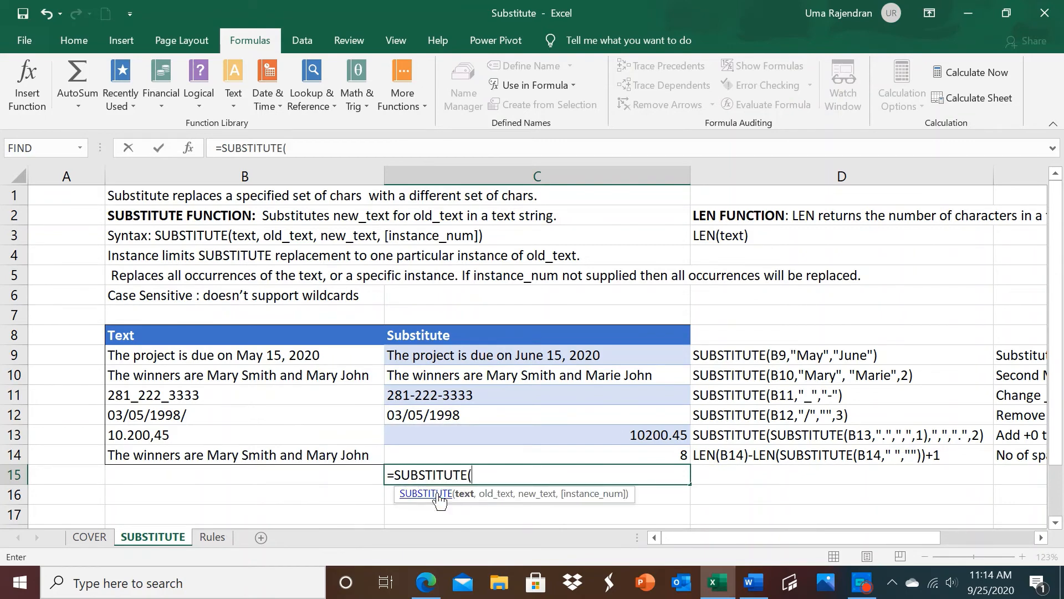
click(346, 456)
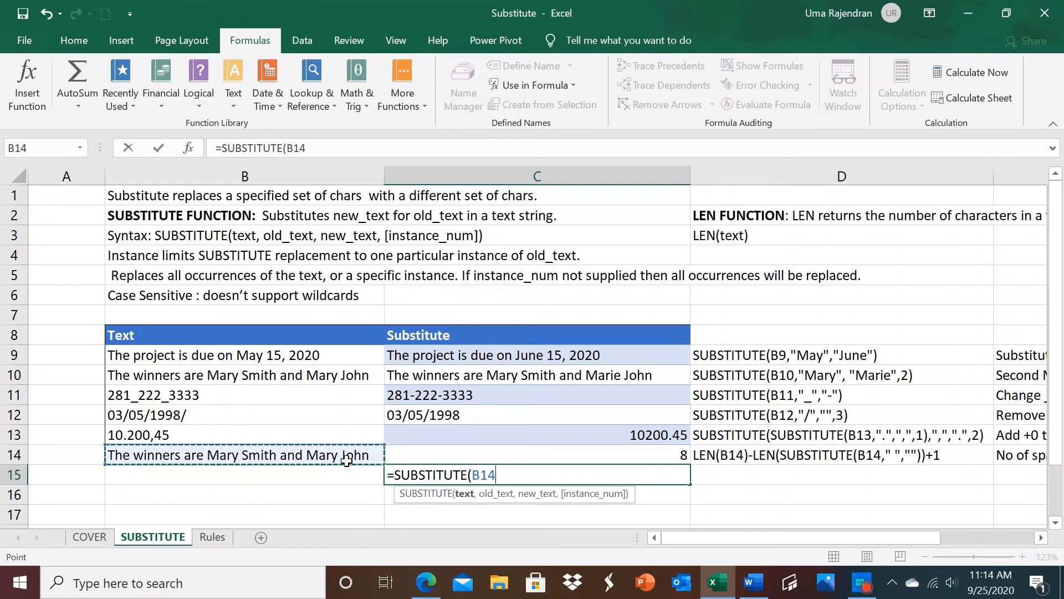
text(,")
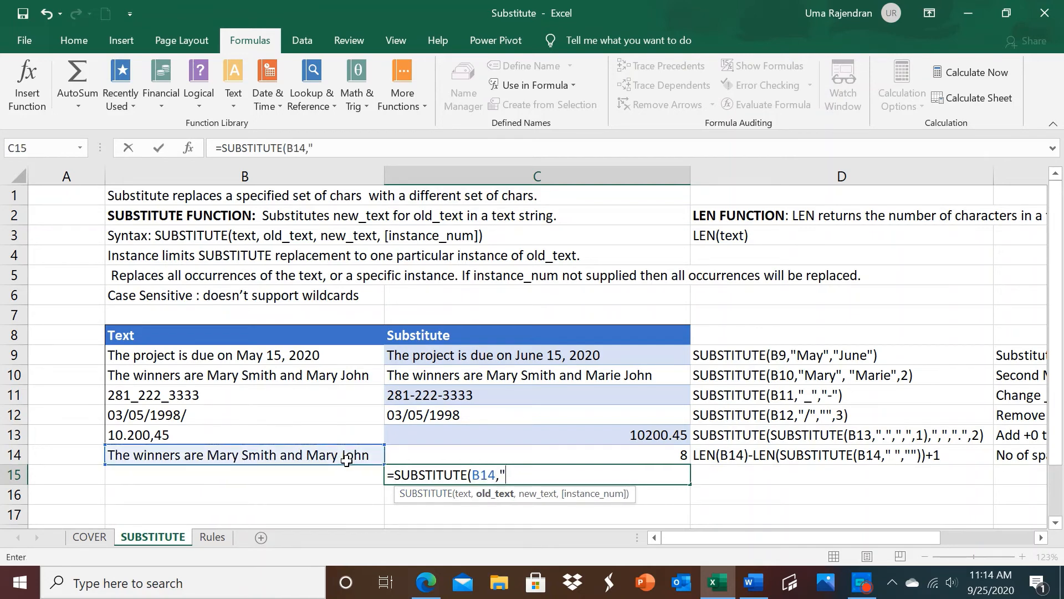
text( ",)
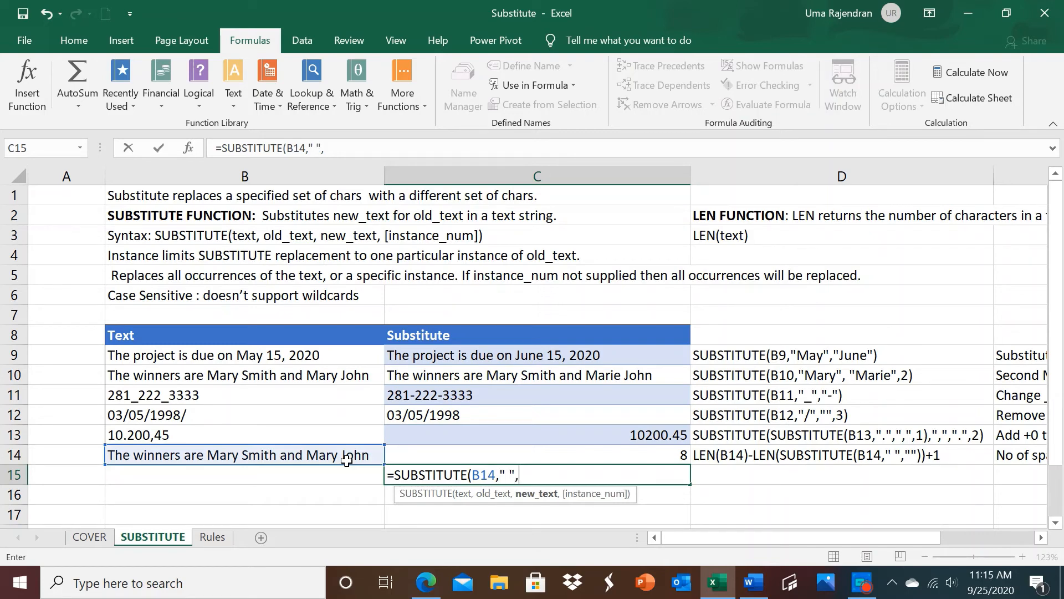
text("")
Step: Complete the C15 formula with a space " " as the old text and an empty string "" as the new text
text())
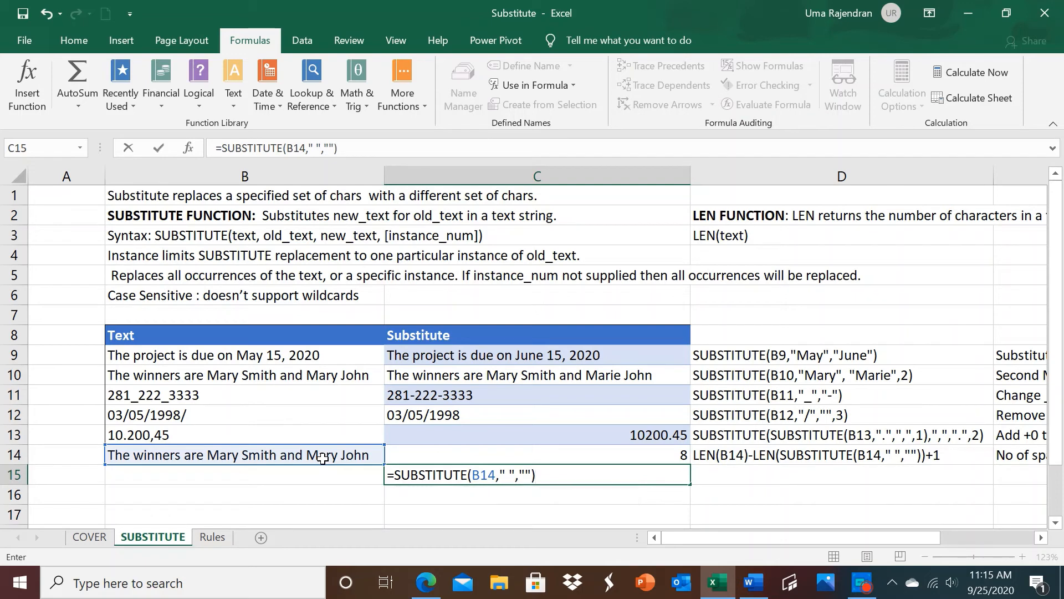
key(Return)
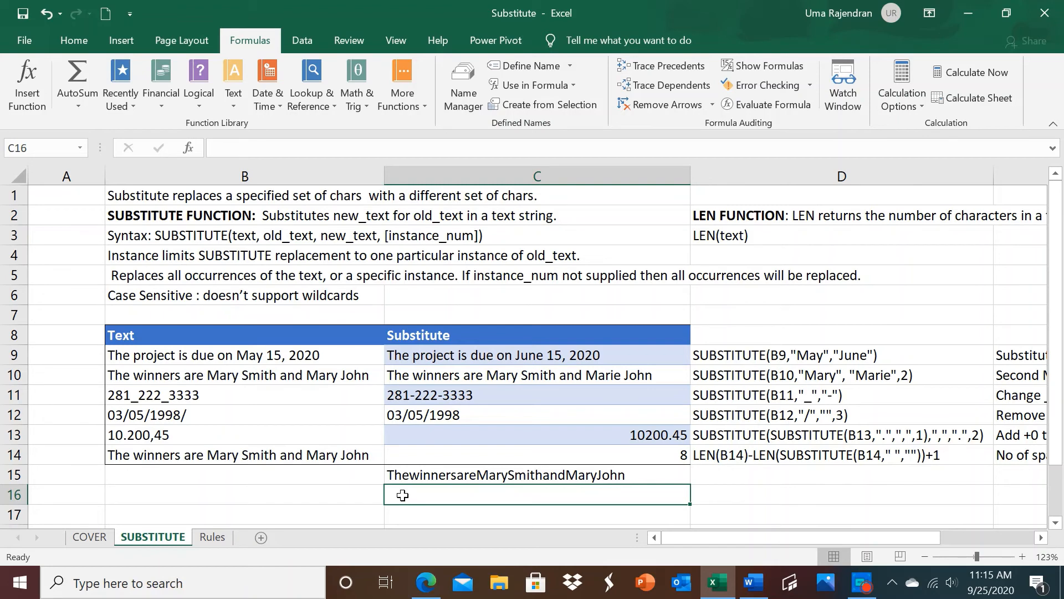
Step: Enter =LEN(C15) in C16 to count the characters of the text without spaces
text(=)
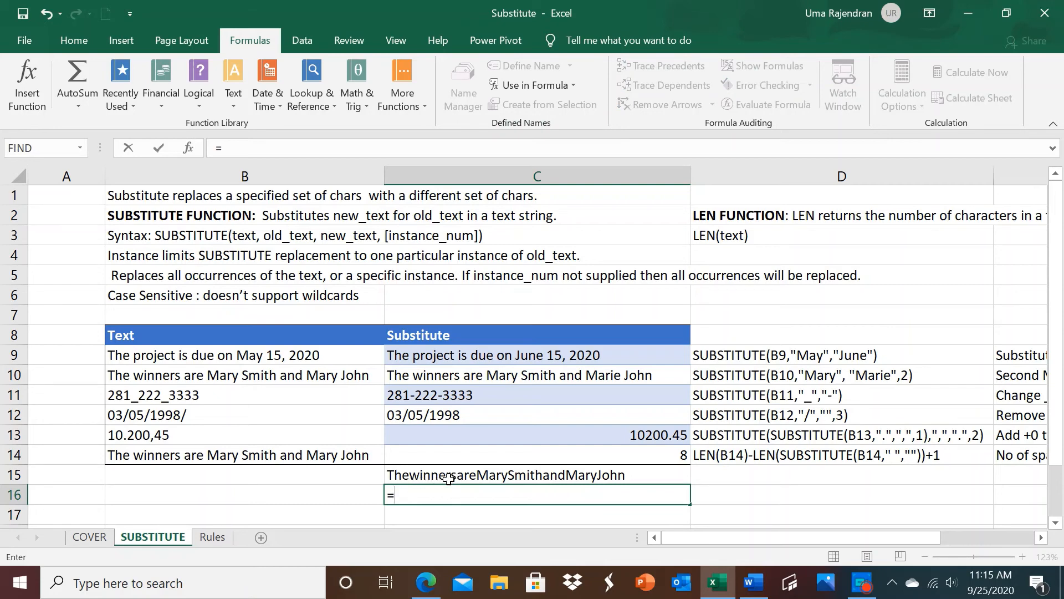
text(L)
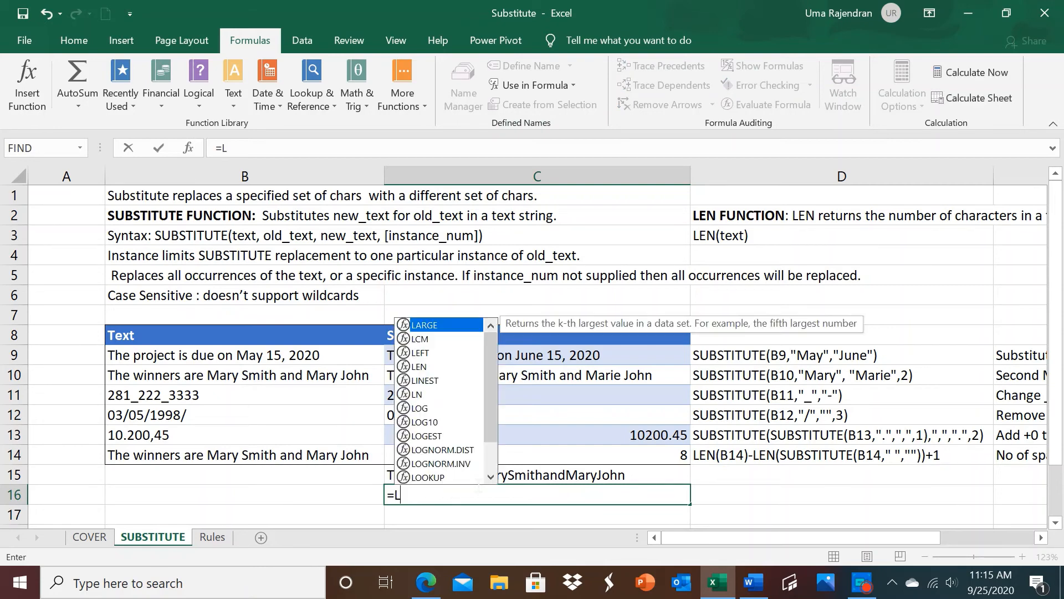
text(EN)
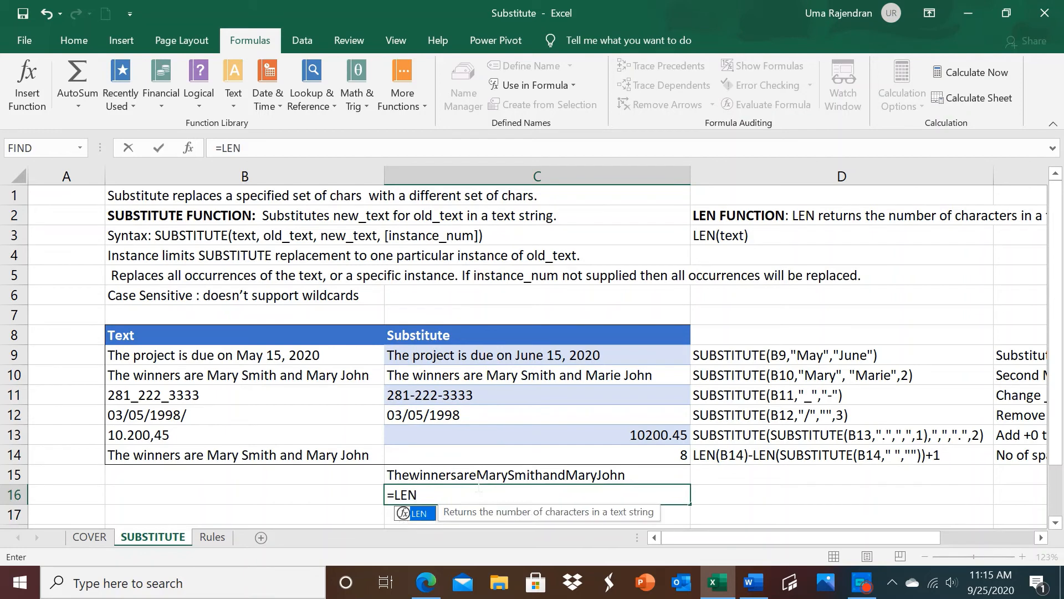
text(()
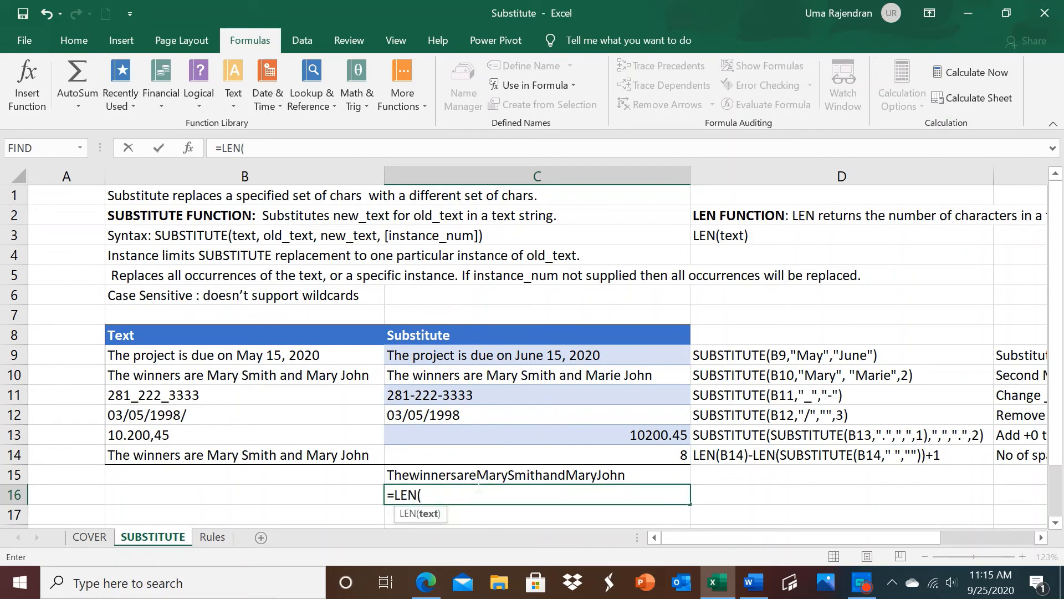
click(478, 480)
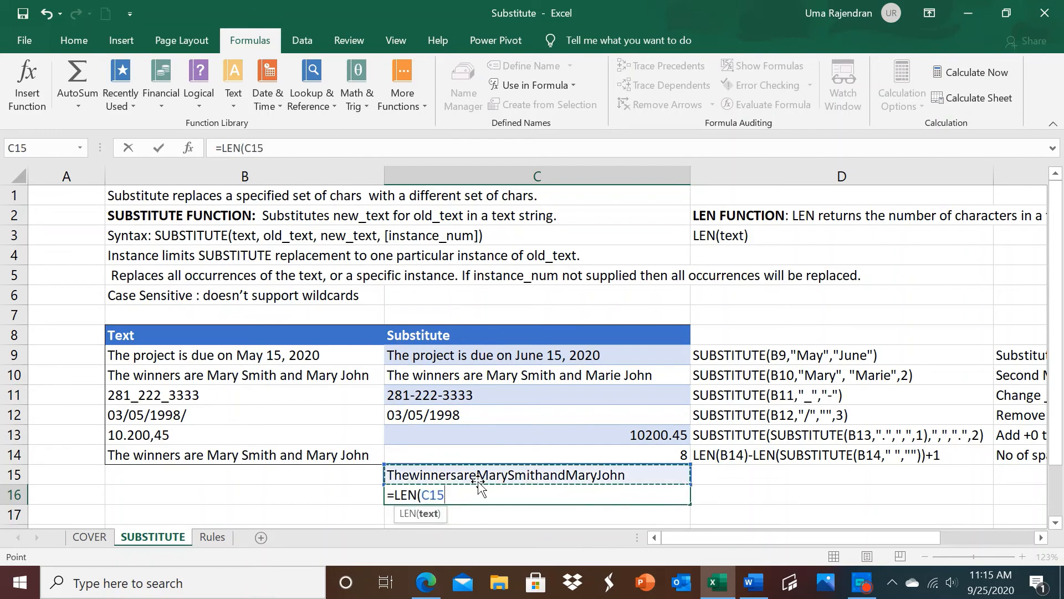
text())
key(Return)
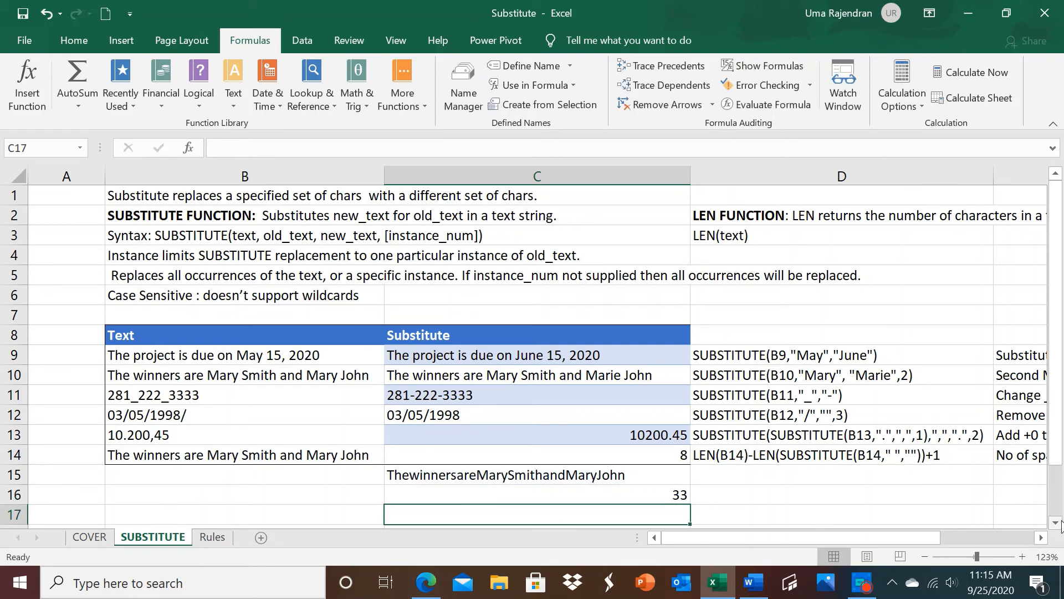
Step: Enter =LEN(B14) in C17 to count the characters of the original text
scroll(1061, 524, down, 2)
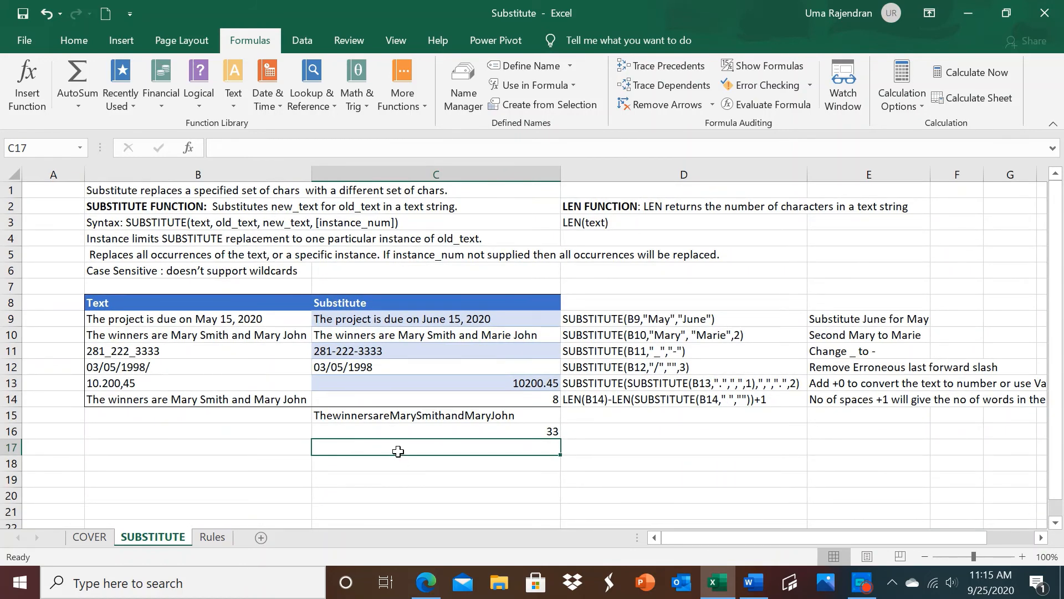
text(=L)
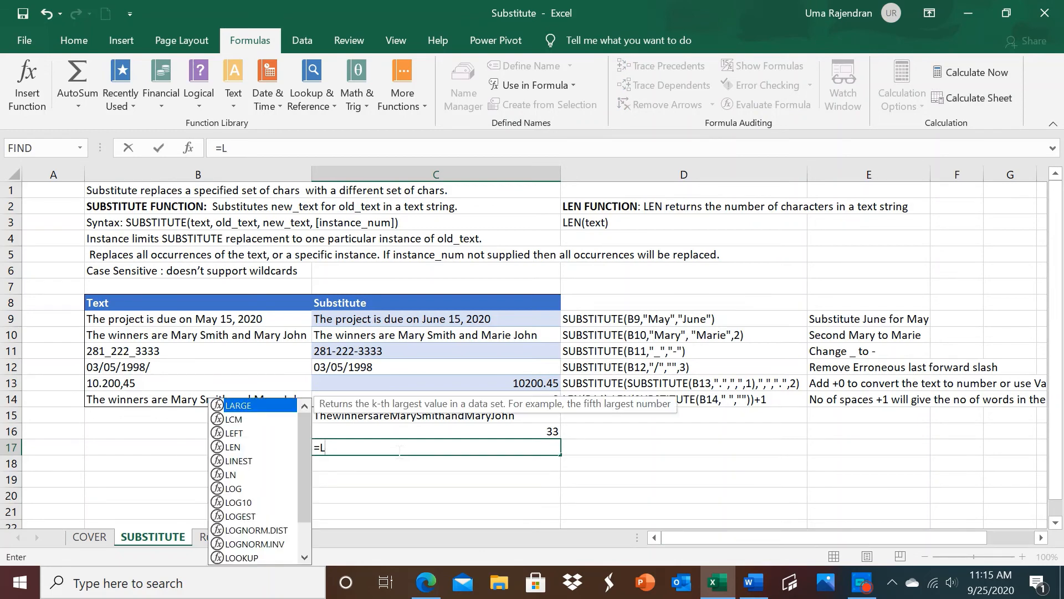
text(EN()
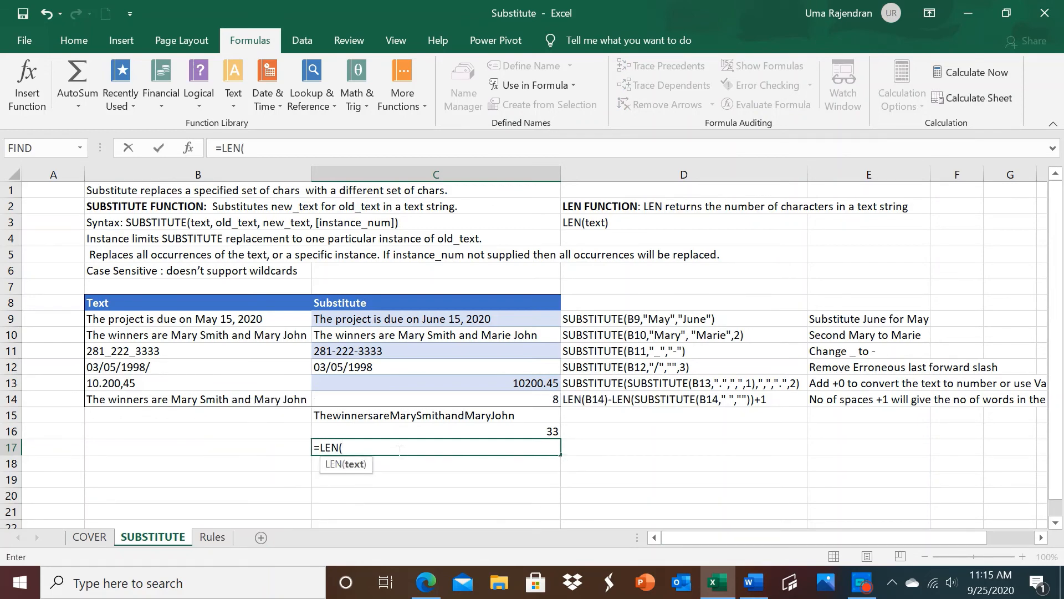
click(291, 401)
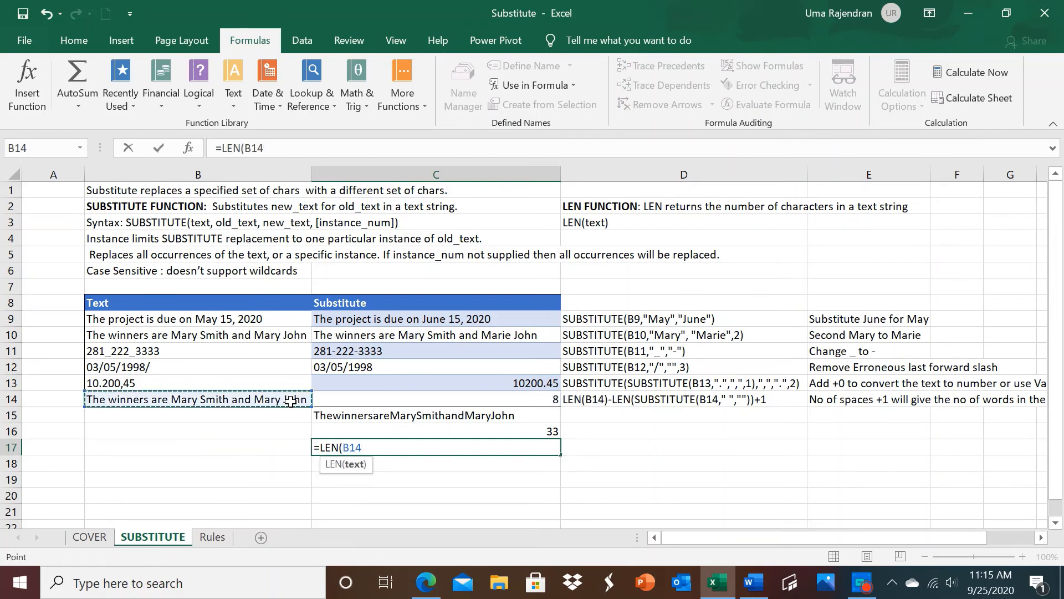
text())
key(Return)
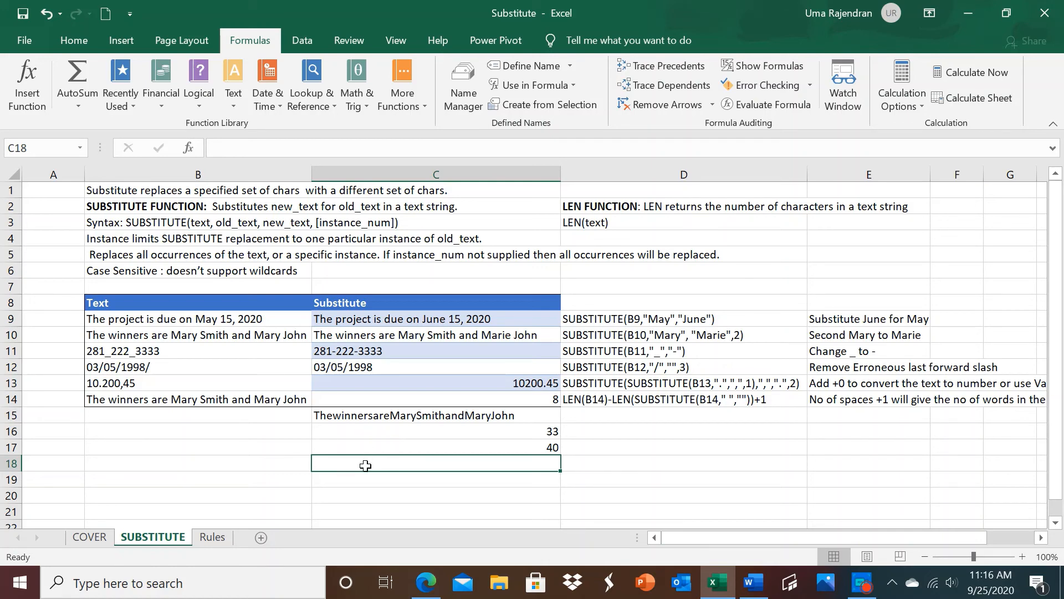
Step: Enter =C17-C16 in C18 to calculate the number of spaces in the text
text(=)
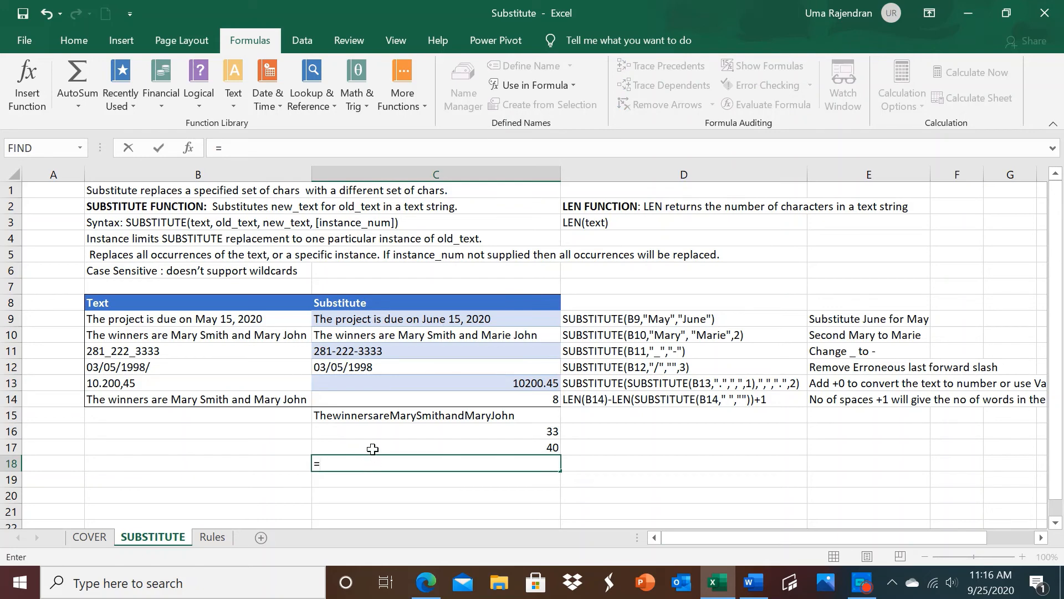
click(374, 449)
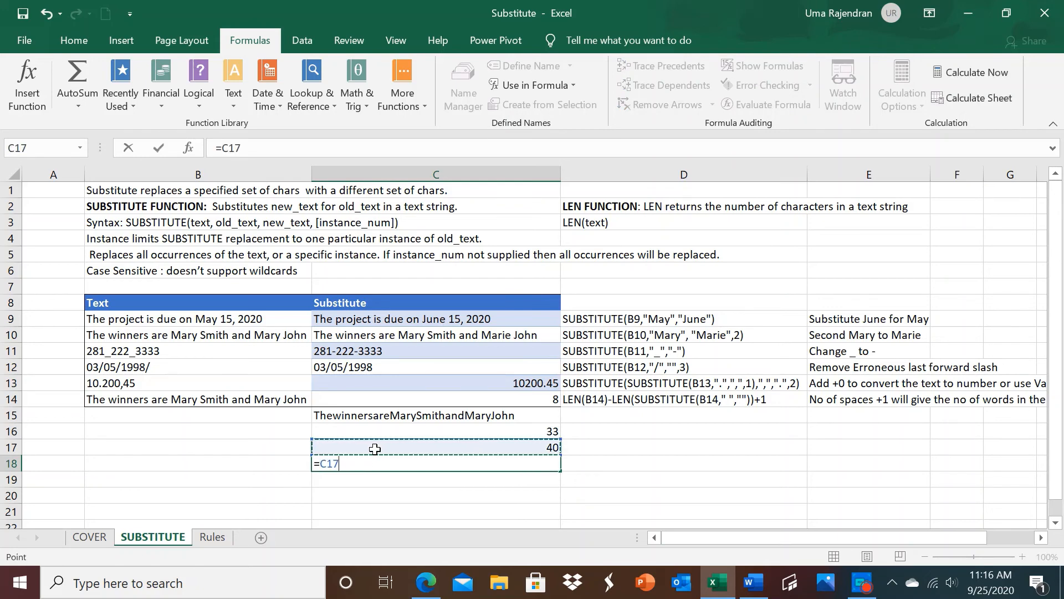
text(-)
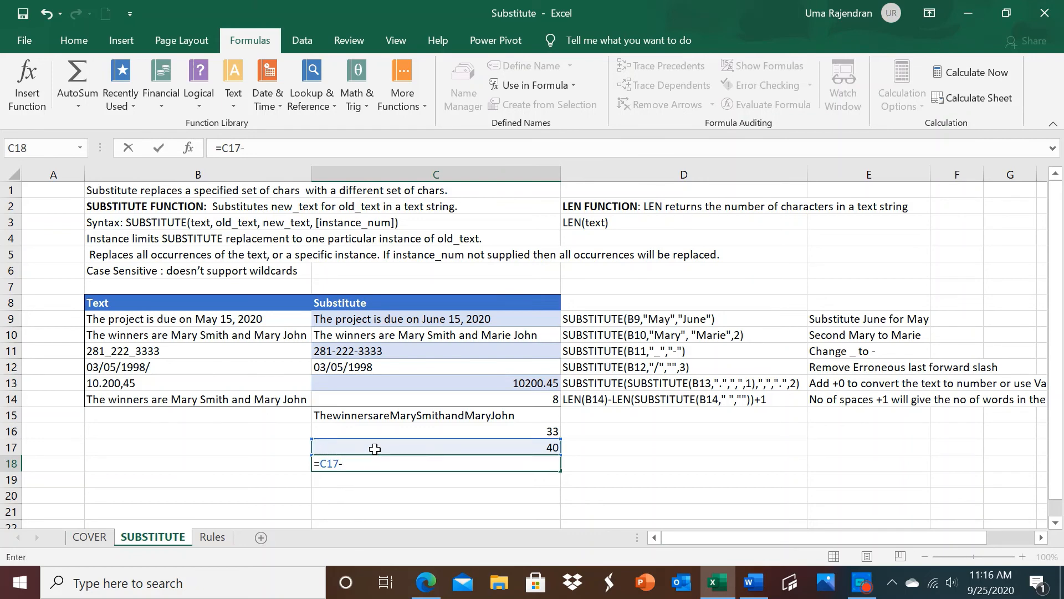
click(377, 428)
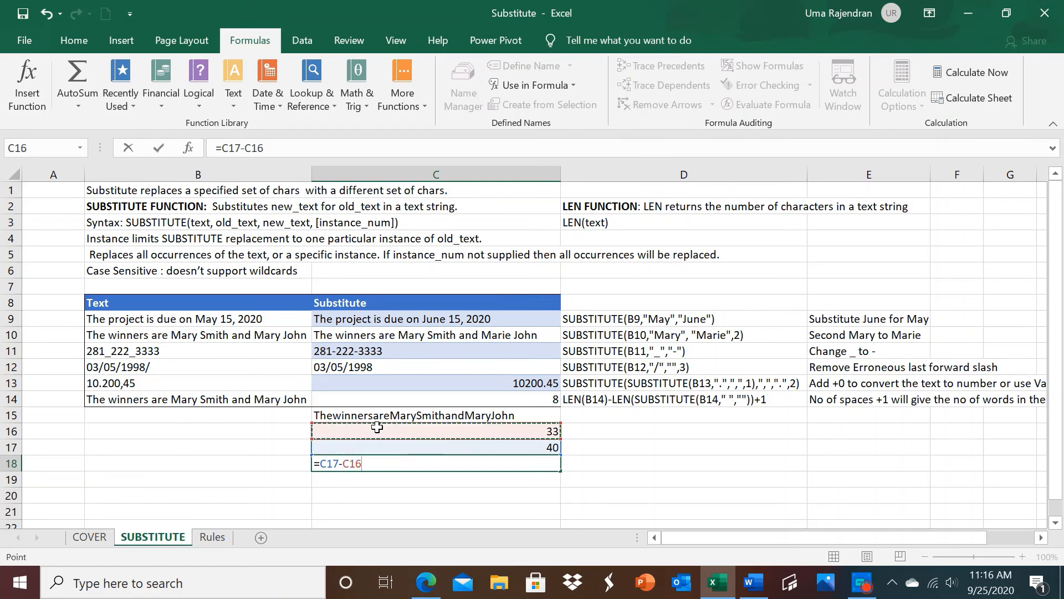
key(Return)
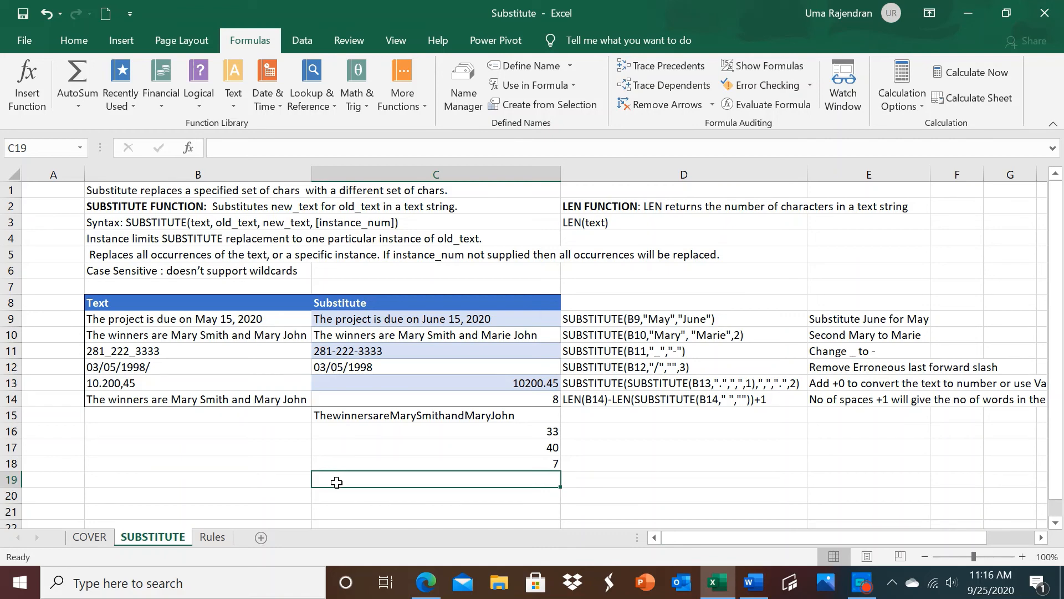
Step: Enter =7+1 in C19 to get the word count, and select C14 to compare its combined formula
text(=)
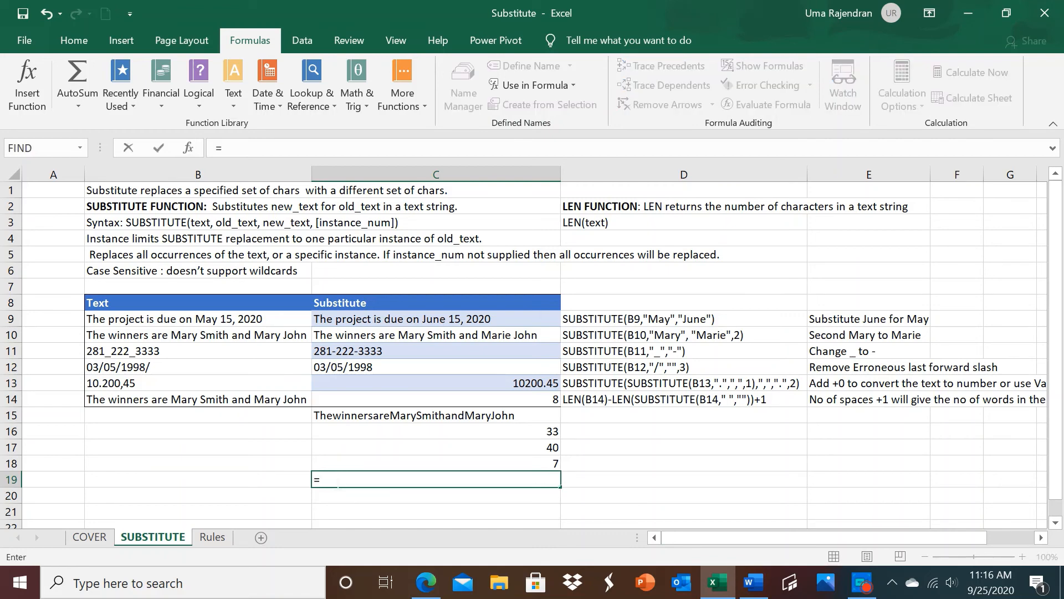
text(7)
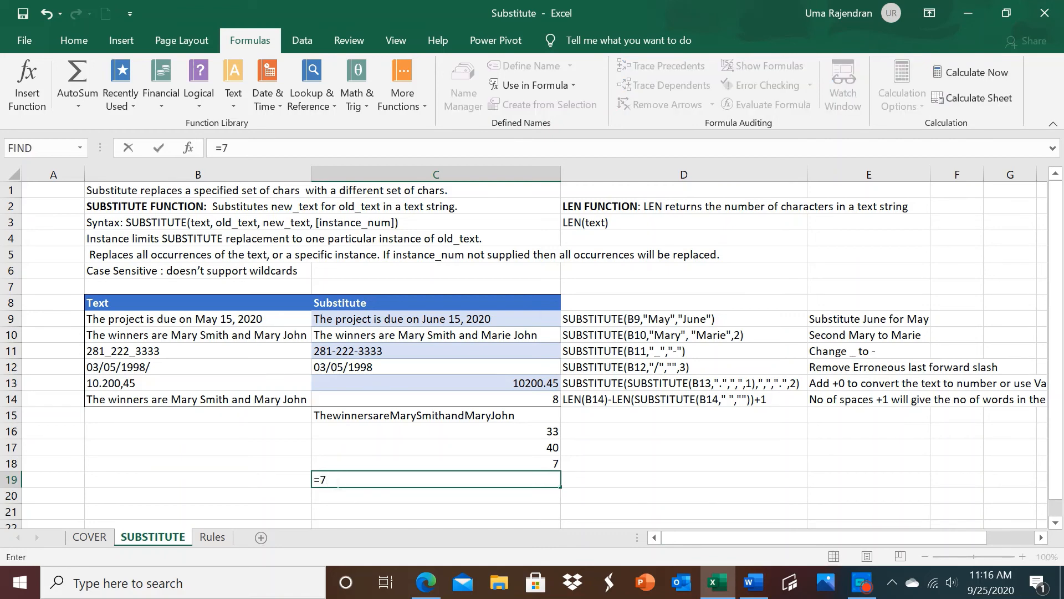
text(+1)
key(Return)
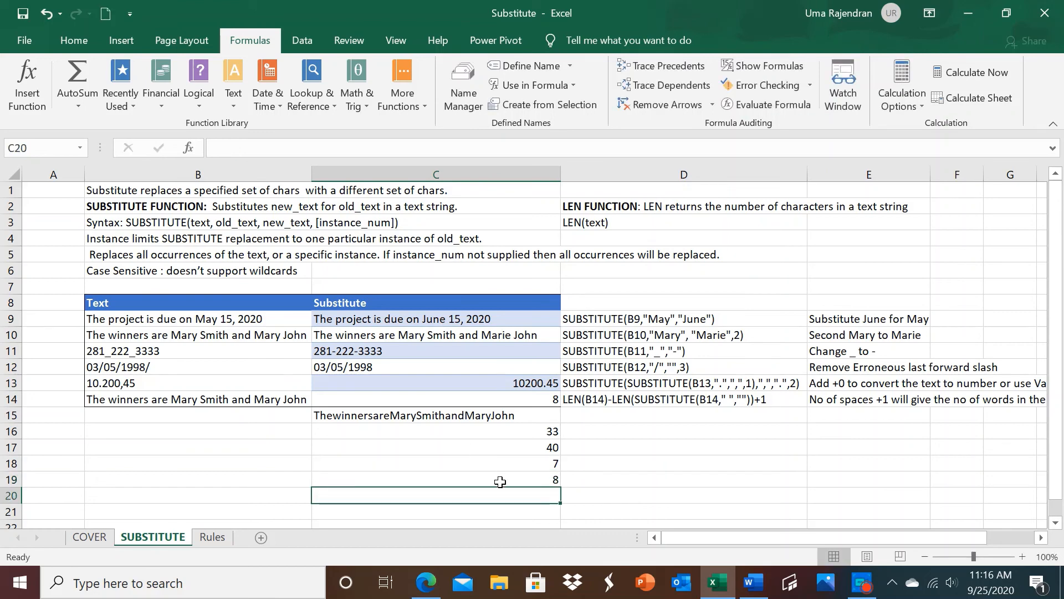
click(483, 402)
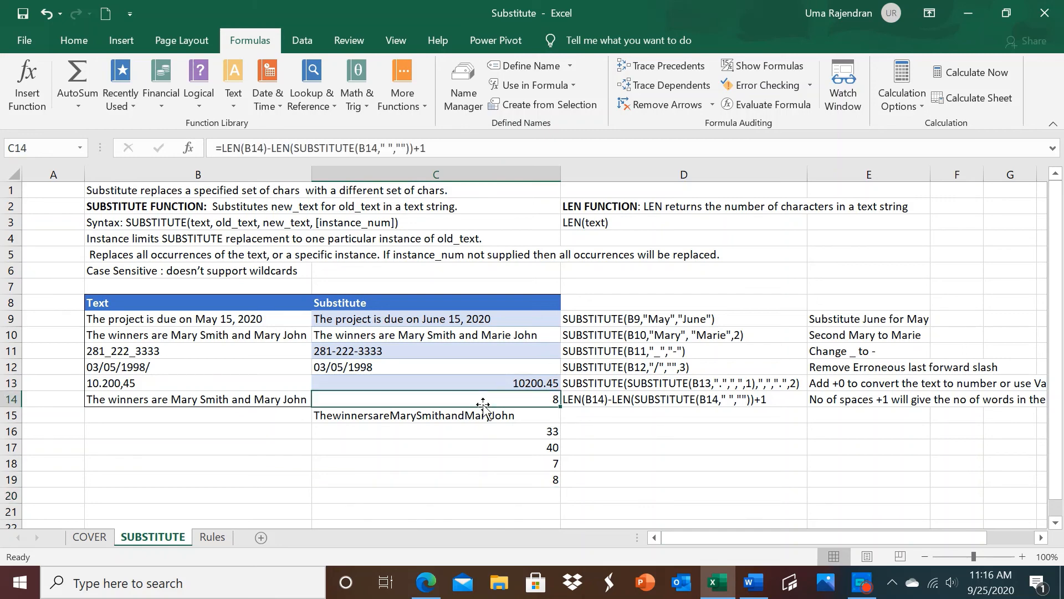